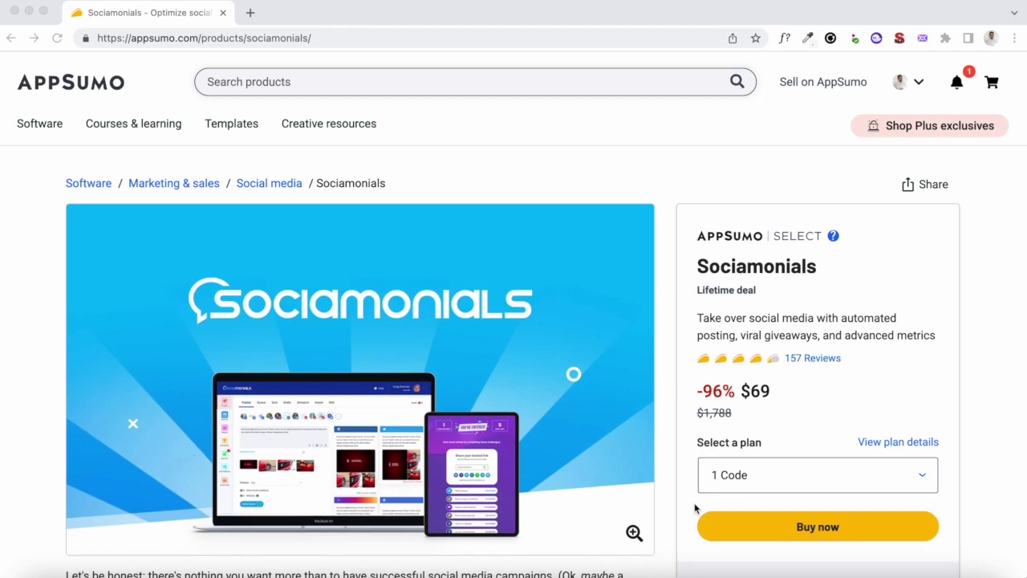
- Open the Single plan's 'Full list of features' link in a new tab from AppSumo's plan cards
{"action": "scroll", "coordinate": [351, 179], "scroll_direction": "down", "scroll_amount": 15}
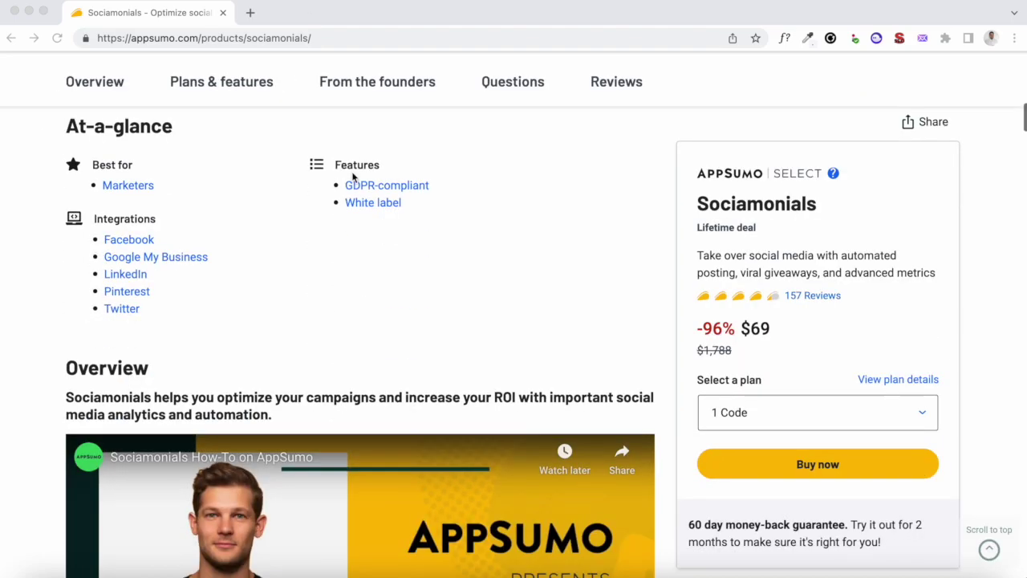
{"action": "scroll", "coordinate": [352, 177], "scroll_direction": "down", "scroll_amount": 20}
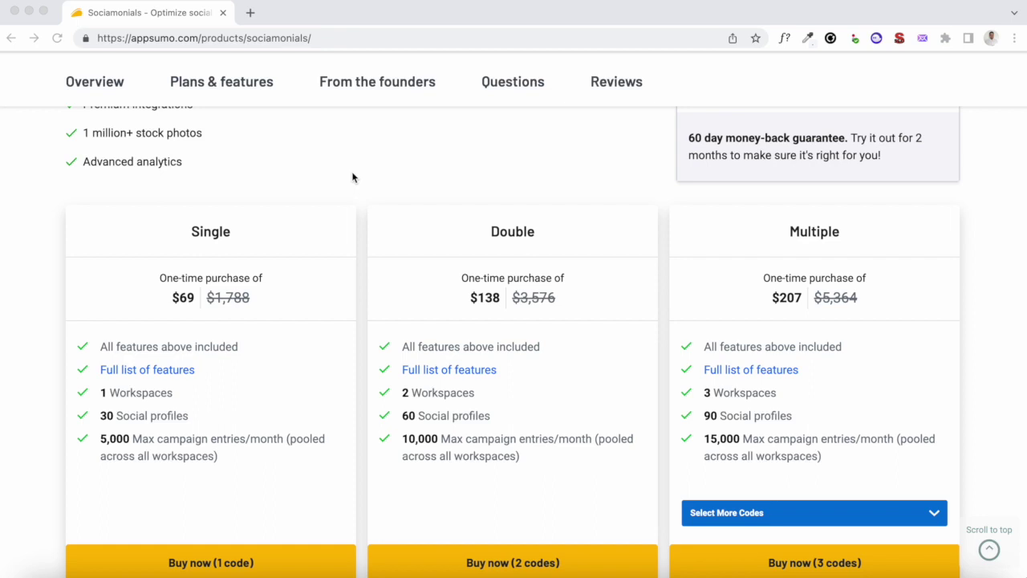
{"action": "right_click", "coordinate": [157, 373]}
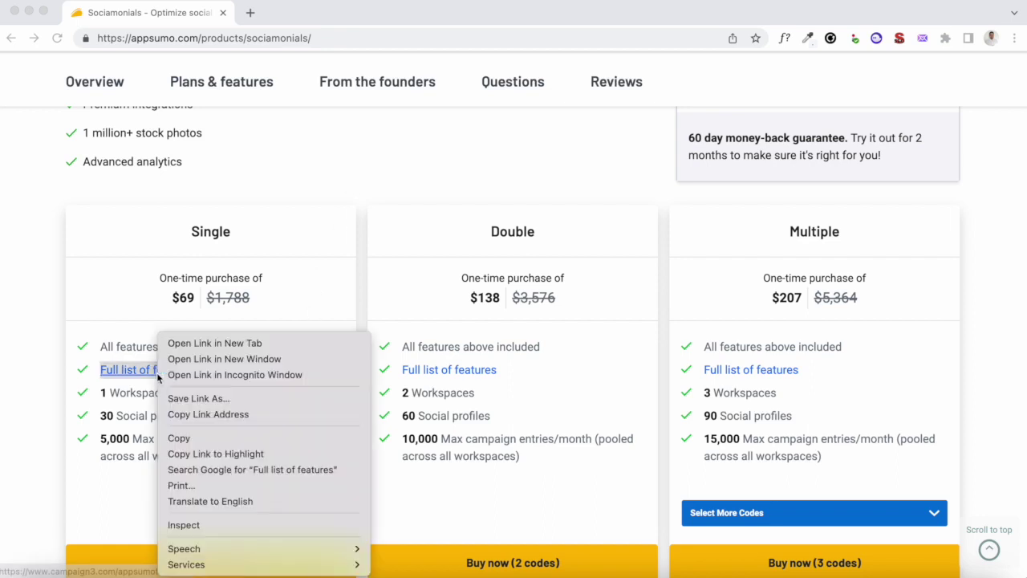
{"action": "left_click", "coordinate": [176, 344]}
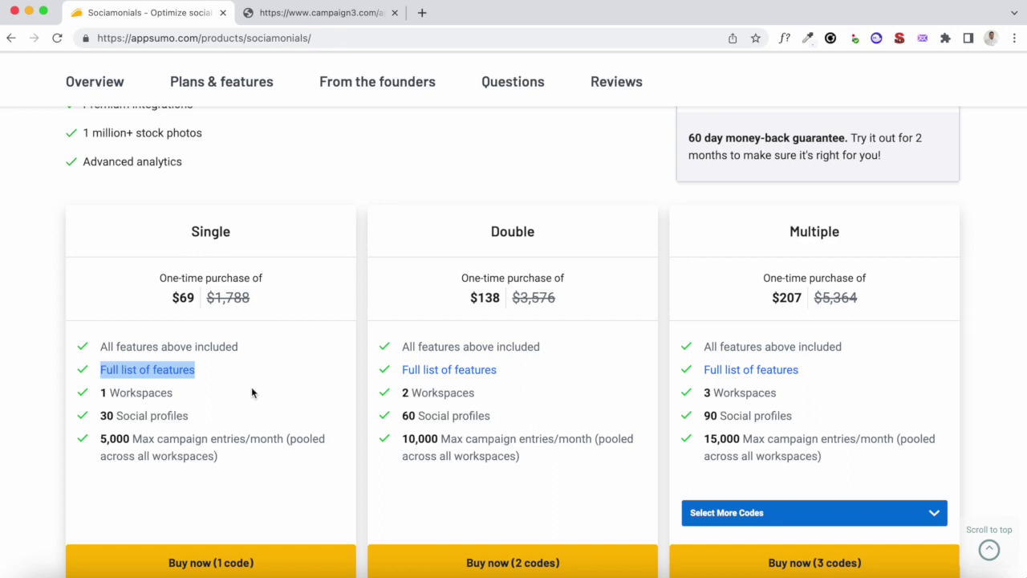
{"action": "left_click", "coordinate": [251, 389]}
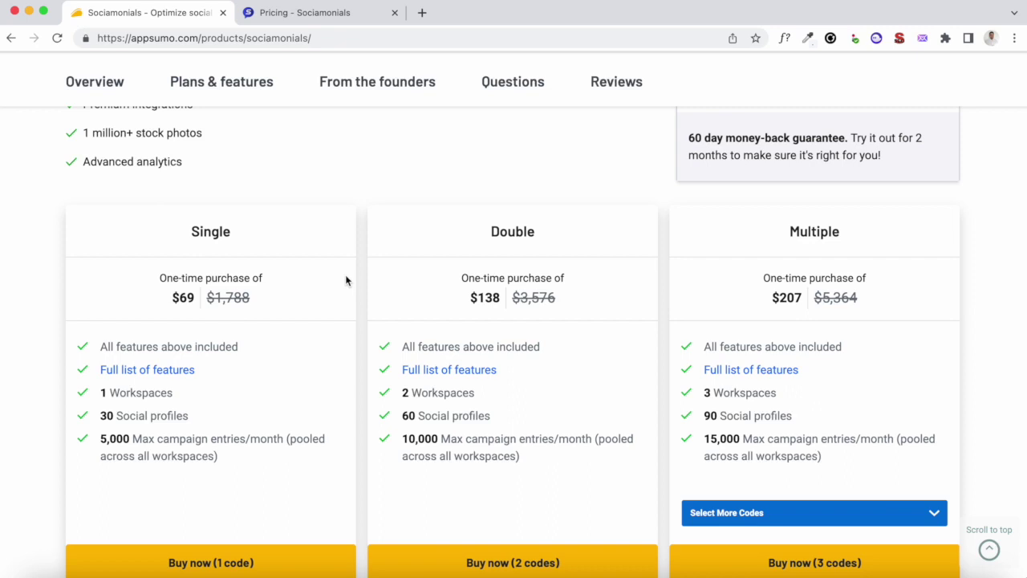
- Switch the Sociamonials pricing page to monthly billing and scroll through the plans
{"action": "left_click", "coordinate": [313, 21]}
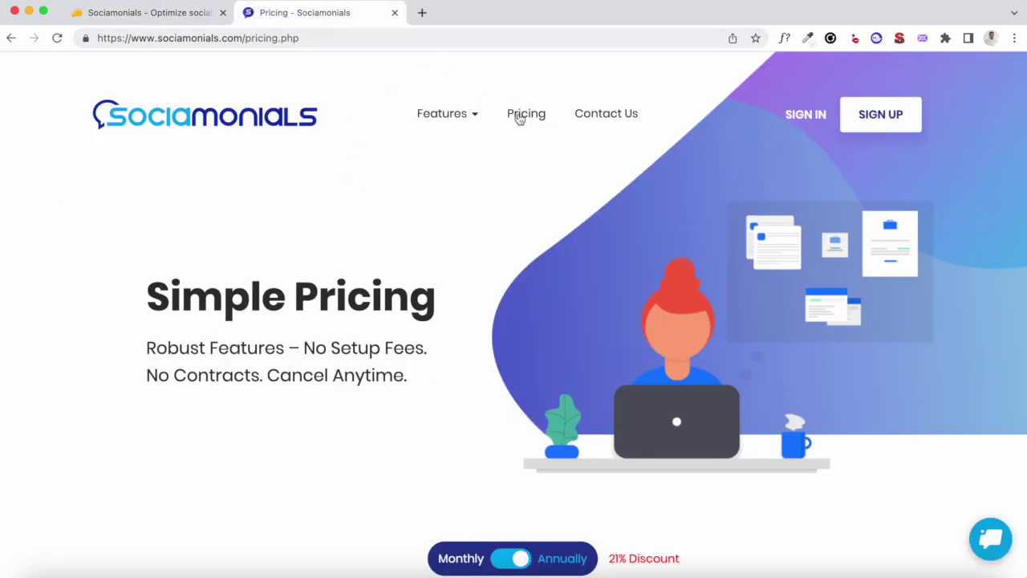
{"action": "scroll", "coordinate": [523, 326], "scroll_direction": "down", "scroll_amount": 2}
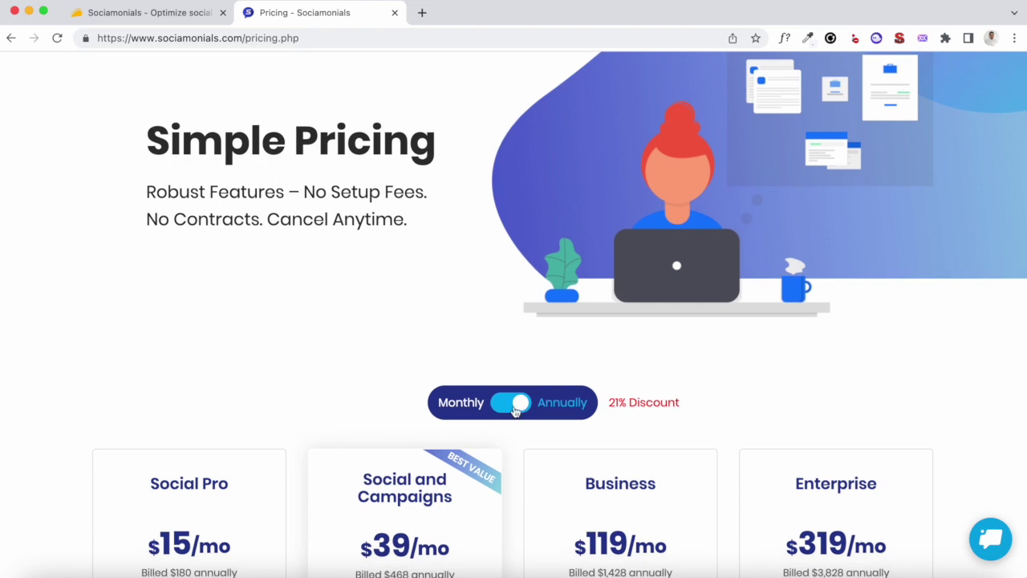
{"action": "left_click", "coordinate": [516, 410]}
{"action": "scroll", "coordinate": [516, 413], "scroll_direction": "down", "scroll_amount": 2}
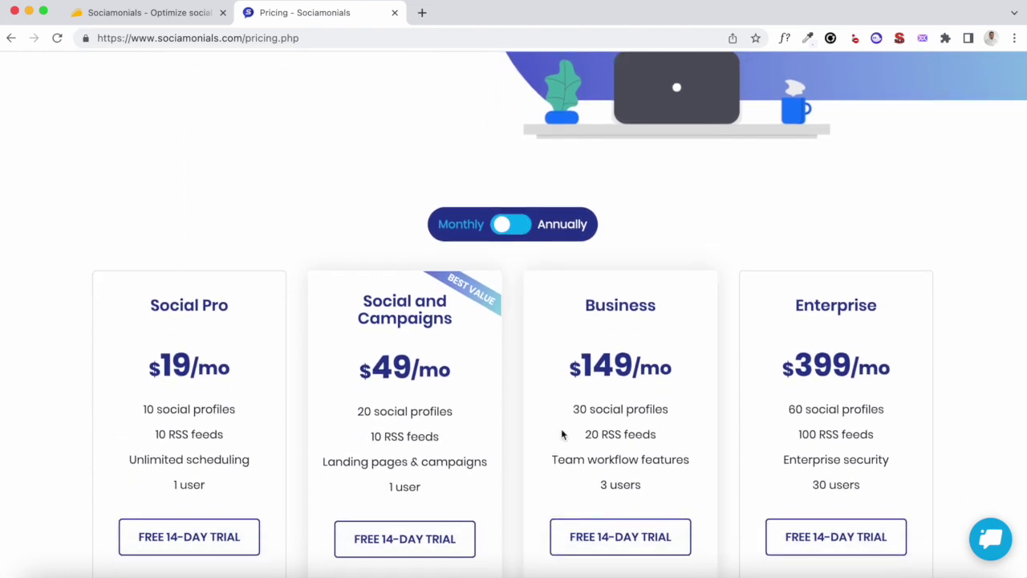
{"action": "scroll", "coordinate": [683, 413], "scroll_direction": "down", "scroll_amount": 1}
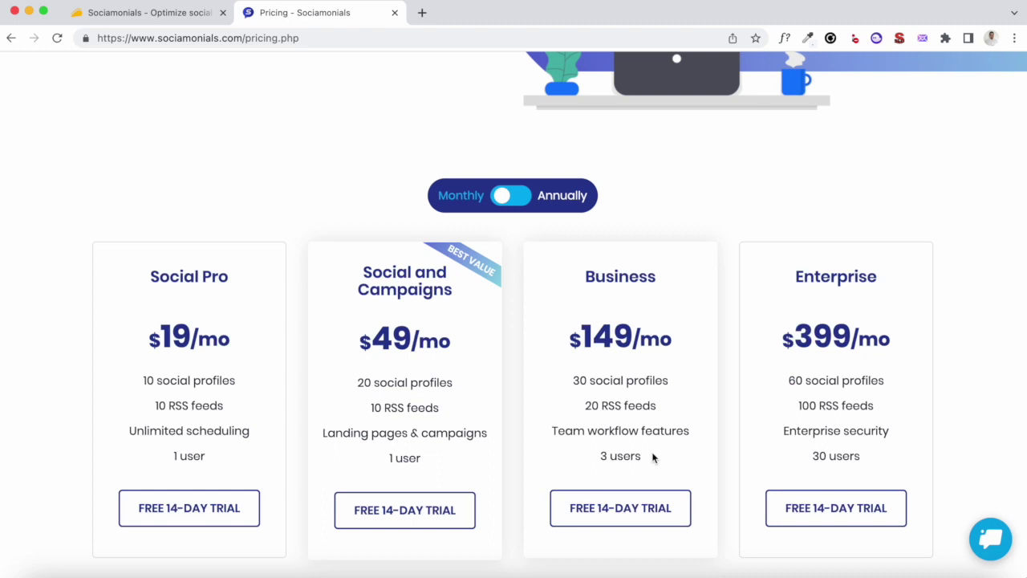
- Compare monthly Sociamonials prices with the AppSumo tiers, ending at the top of the AppSumo page
{"action": "key", "text": "ctrl+shift+Tab"}
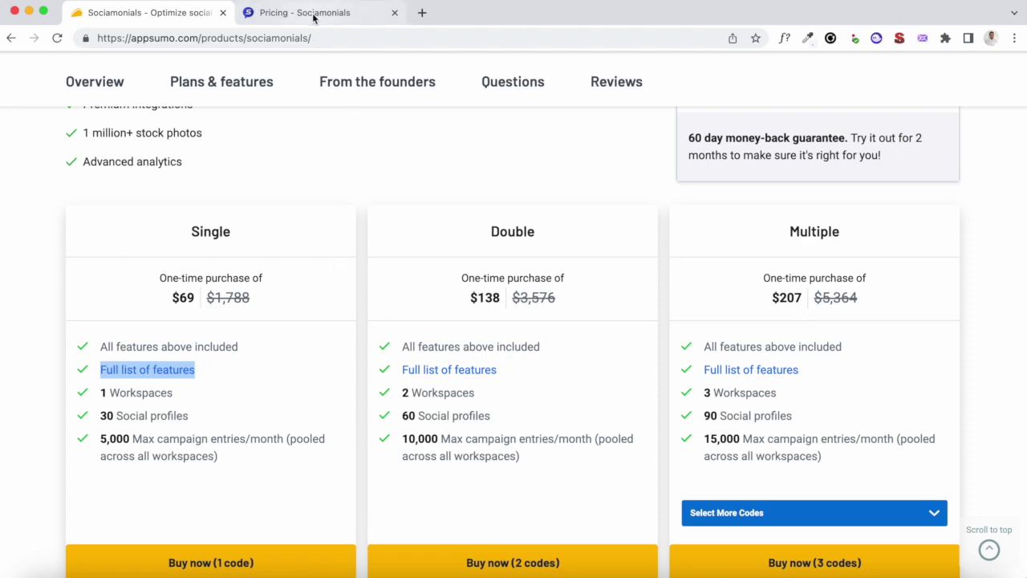
{"action": "left_click", "coordinate": [337, 13]}
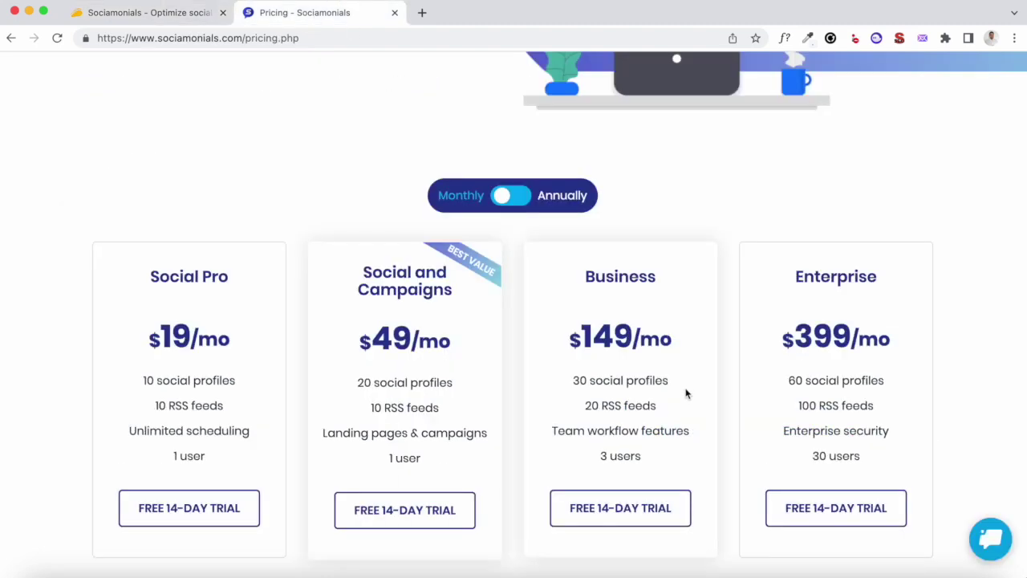
{"action": "key", "text": "ctrl+shift+Tab"}
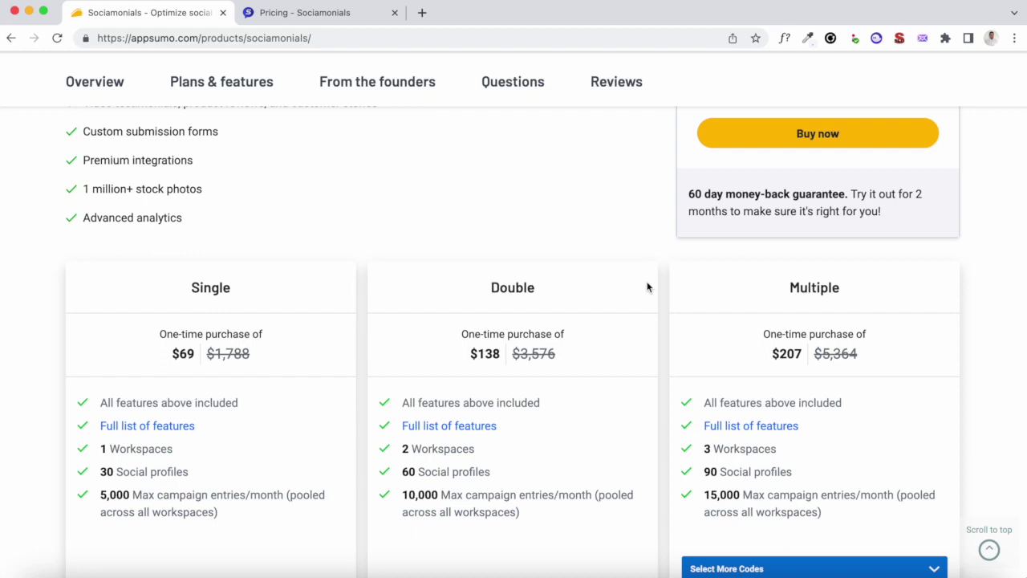
{"action": "key", "text": "ctrl+Tab"}
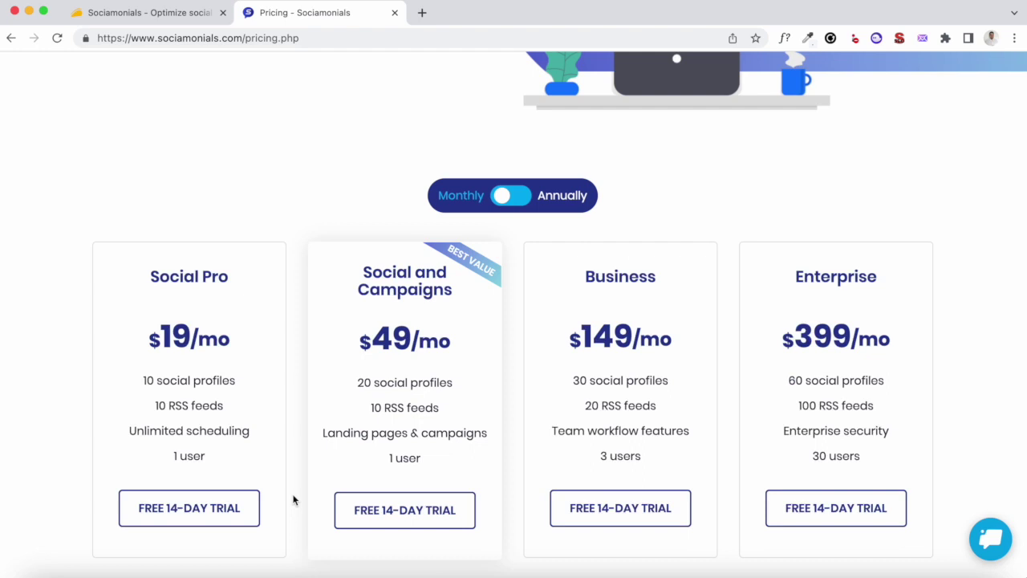
{"action": "key", "text": "ctrl+shift+Tab"}
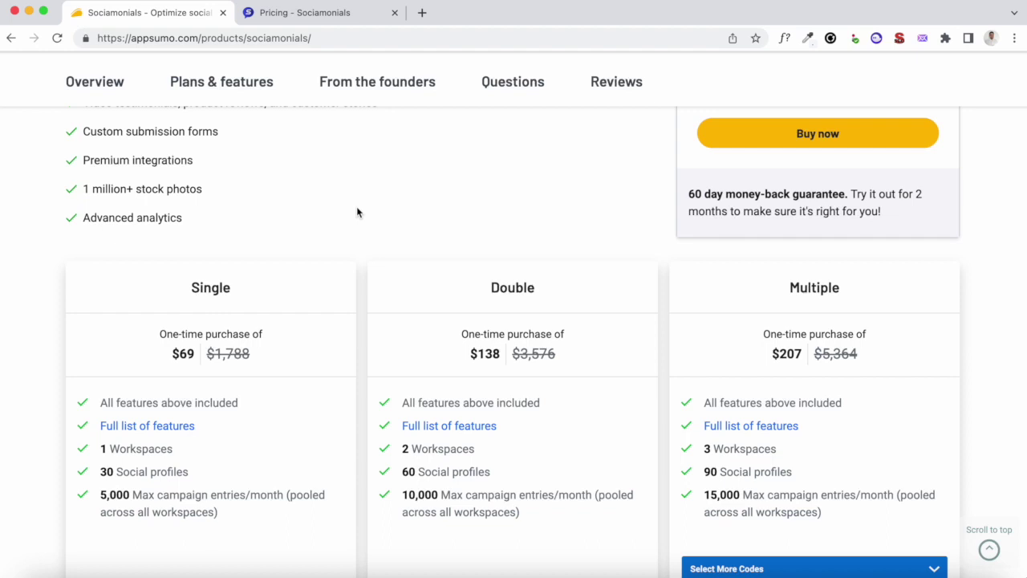
{"action": "key", "text": "Home"}
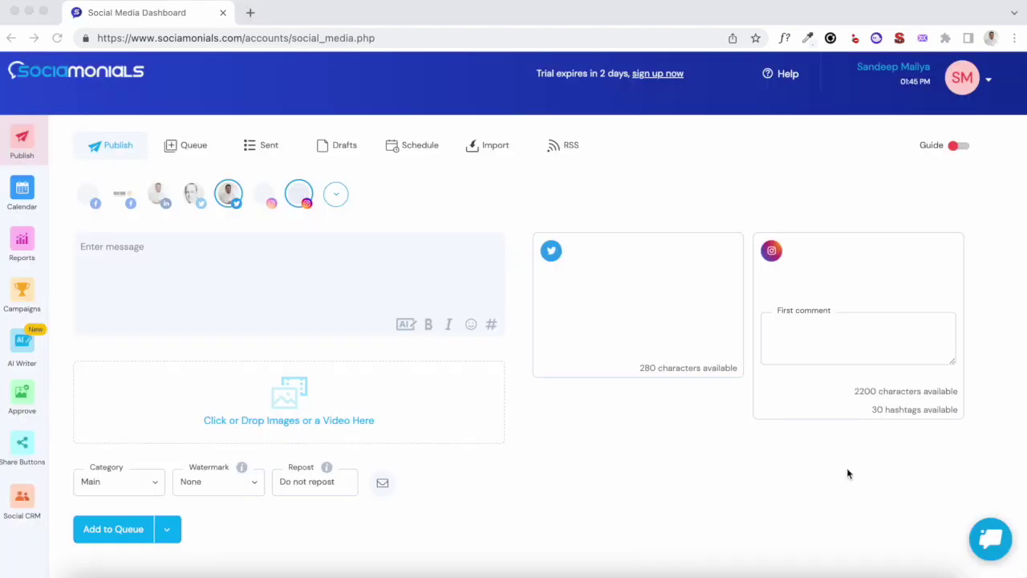
- Toggle the Guide on and off, then expand the profile options Select All, Clear All, Add Account, Save as Group
{"action": "left_click", "coordinate": [961, 146]}
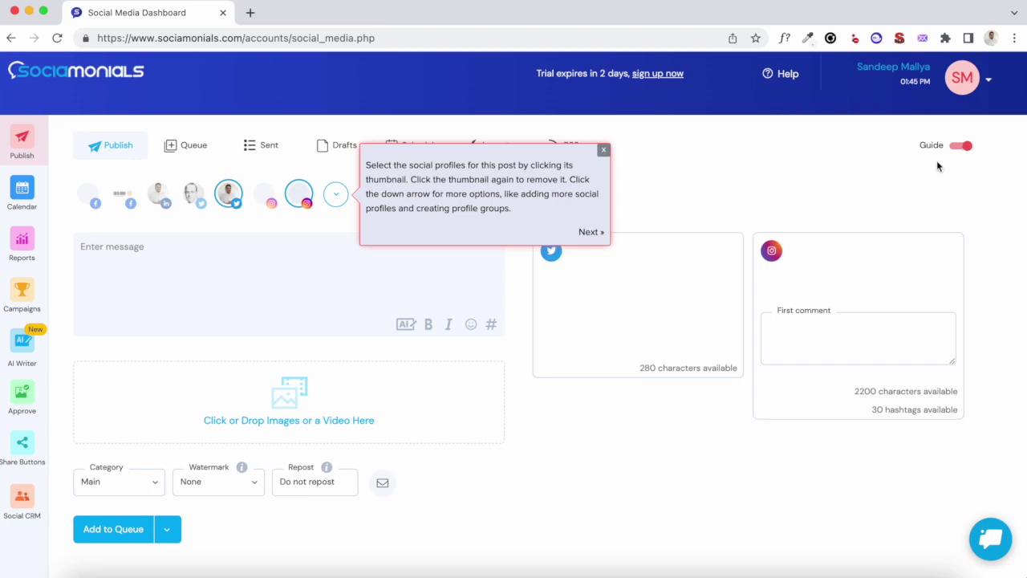
{"action": "left_click", "coordinate": [960, 145]}
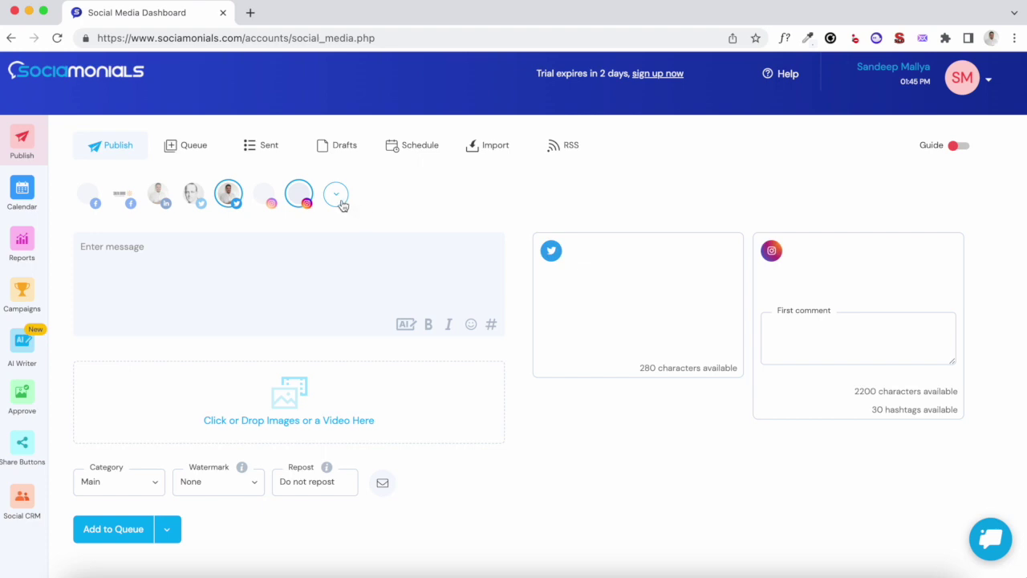
{"action": "left_click", "coordinate": [337, 195]}
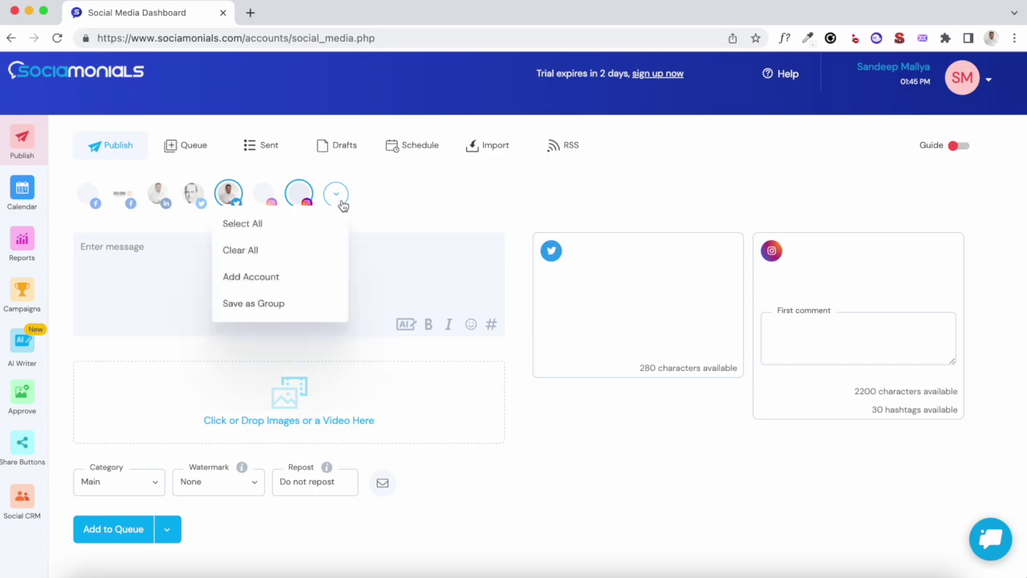
- Open Account Preferences and review the connected Facebook, Instagram, Twitter, LinkedIn and YouTube accounts
{"action": "left_click", "coordinate": [313, 275]}
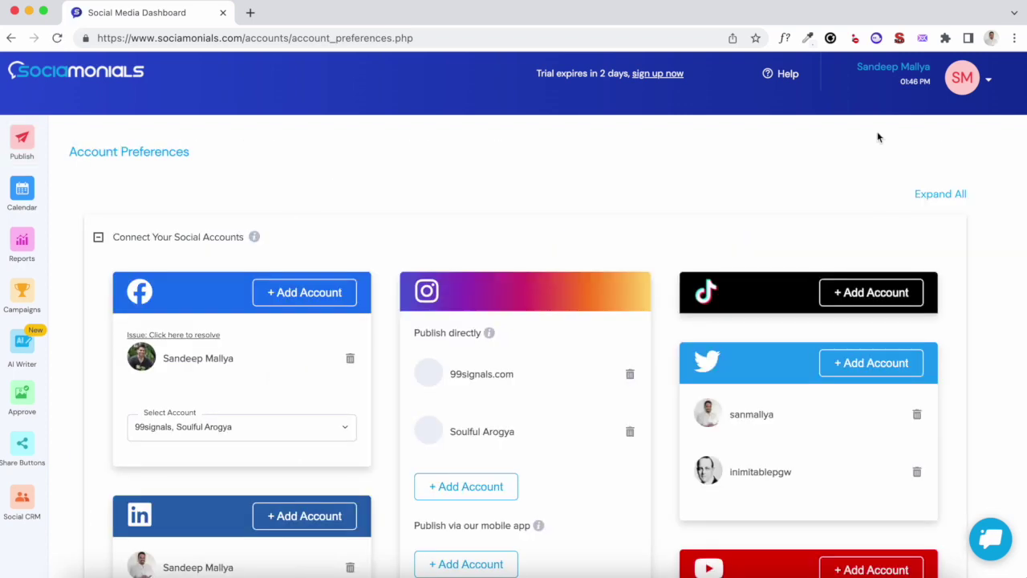
{"action": "left_click", "coordinate": [962, 88]}
{"action": "scroll", "coordinate": [454, 265], "scroll_direction": "down", "scroll_amount": 3}
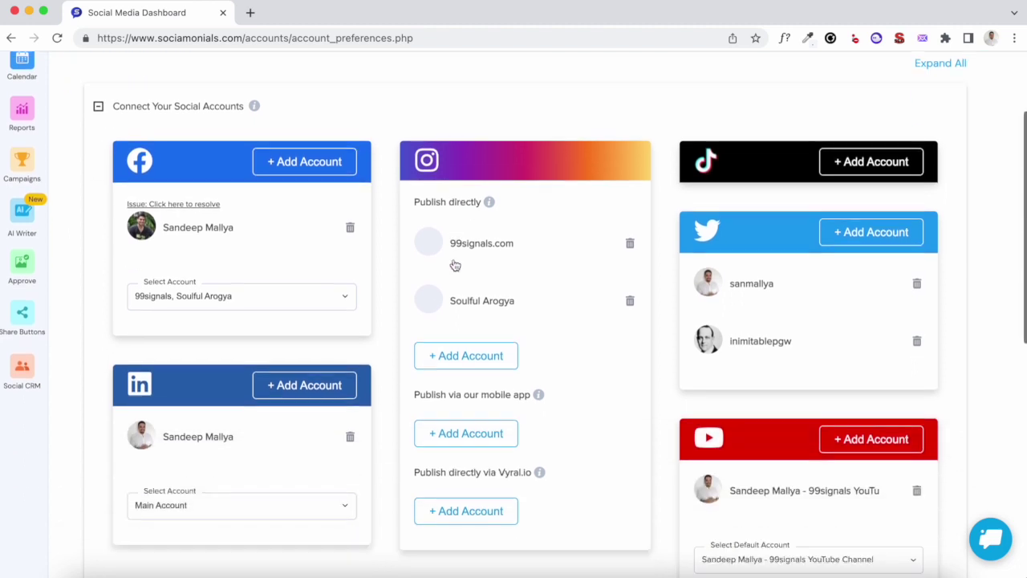
{"action": "scroll", "coordinate": [455, 265], "scroll_direction": "up", "scroll_amount": 3}
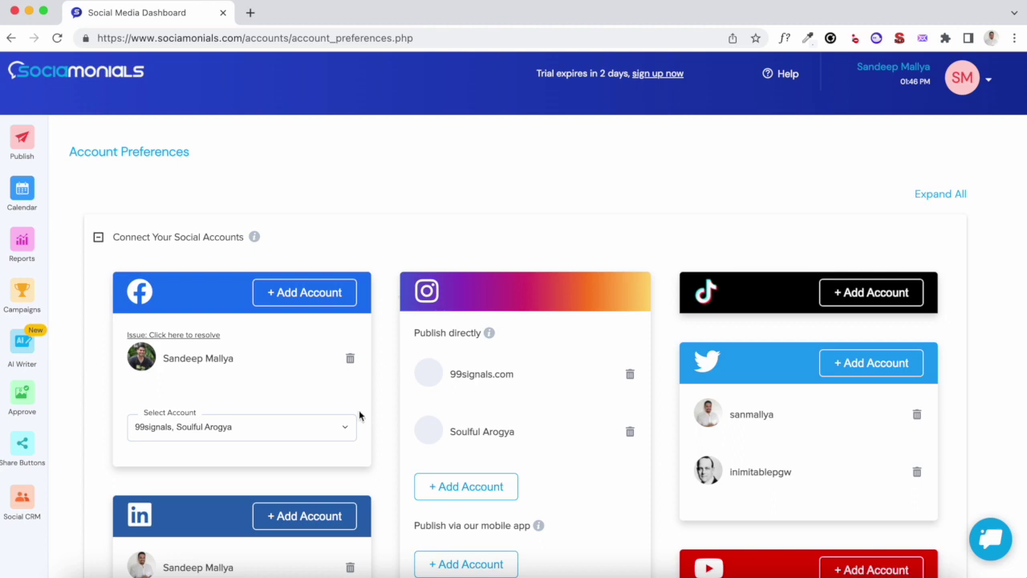
{"action": "scroll", "coordinate": [358, 415], "scroll_direction": "down", "scroll_amount": 1}
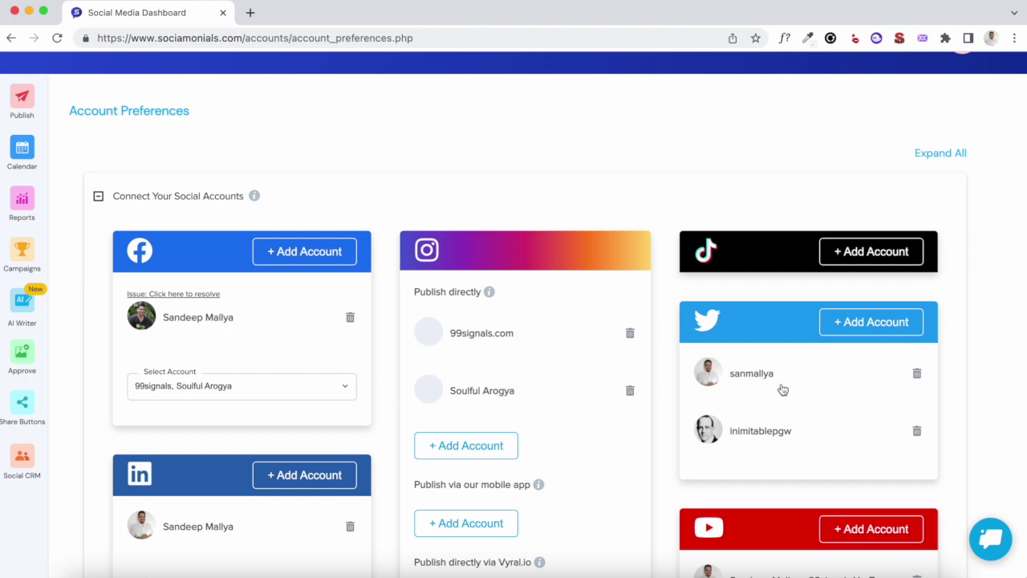
{"action": "scroll", "coordinate": [783, 389], "scroll_direction": "down", "scroll_amount": 2}
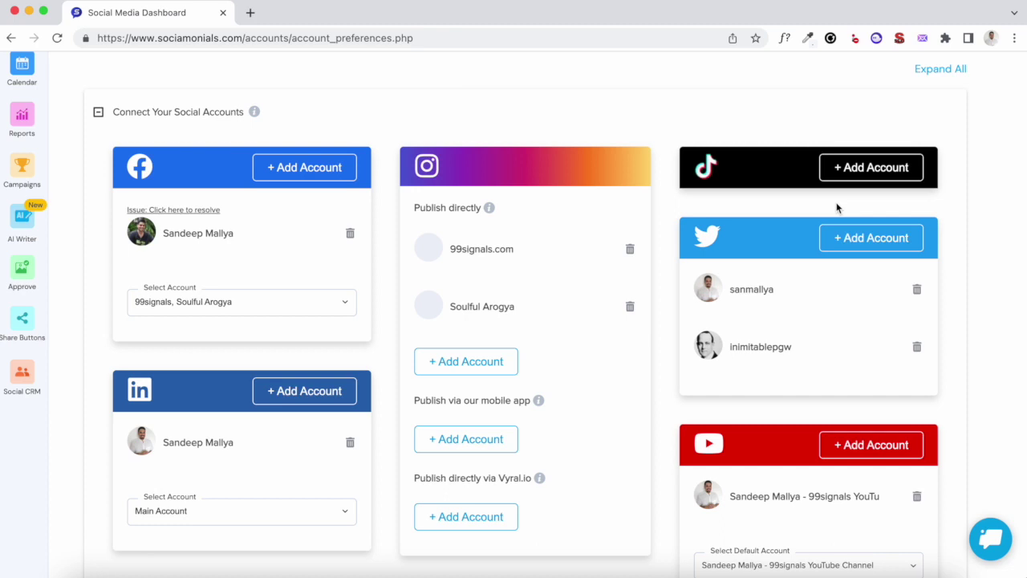
{"action": "scroll", "coordinate": [837, 207], "scroll_direction": "down", "scroll_amount": 3}
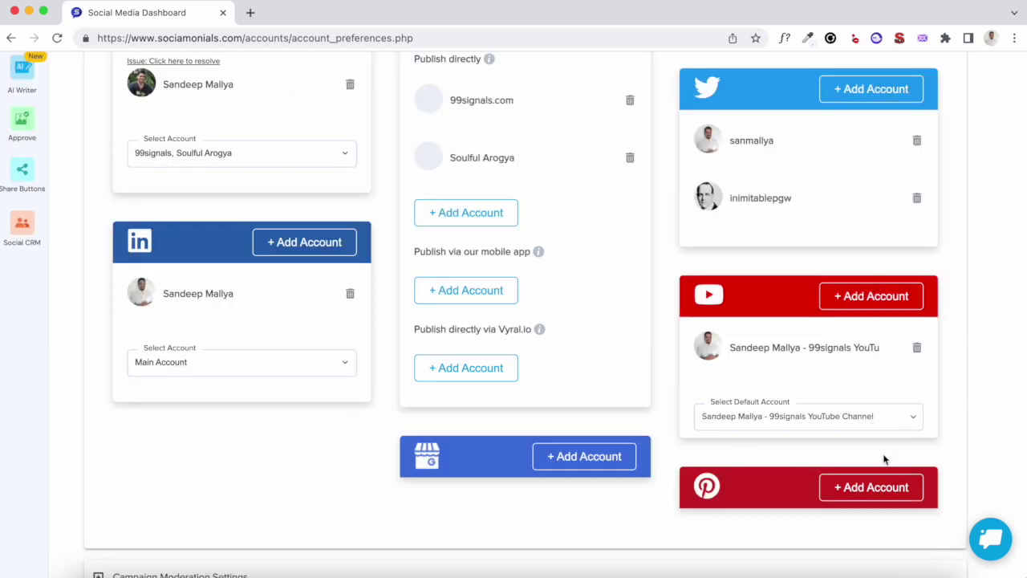
{"action": "scroll", "coordinate": [627, 522], "scroll_direction": "up", "scroll_amount": 1}
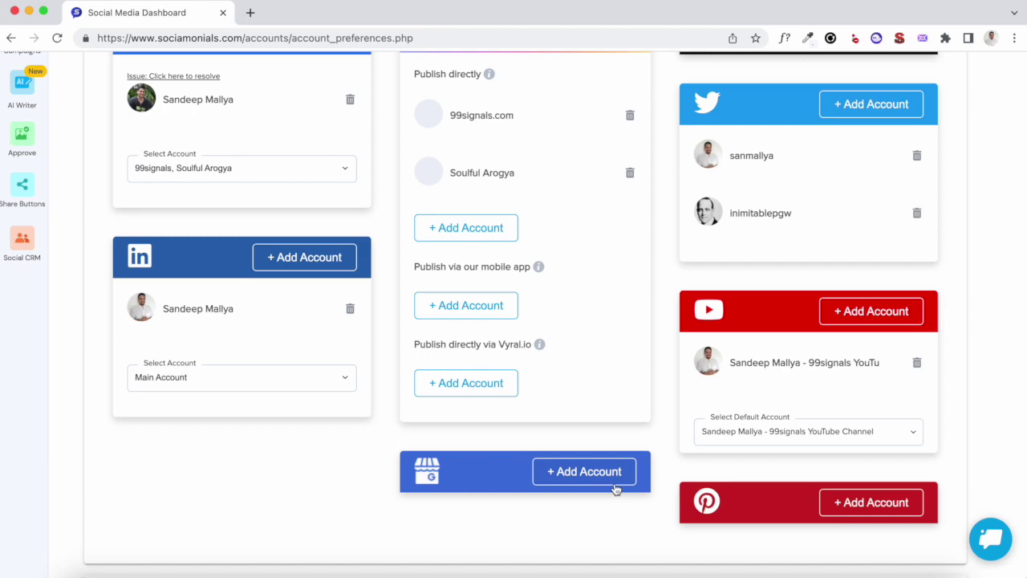
{"action": "scroll", "coordinate": [546, 478], "scroll_direction": "up", "scroll_amount": 5}
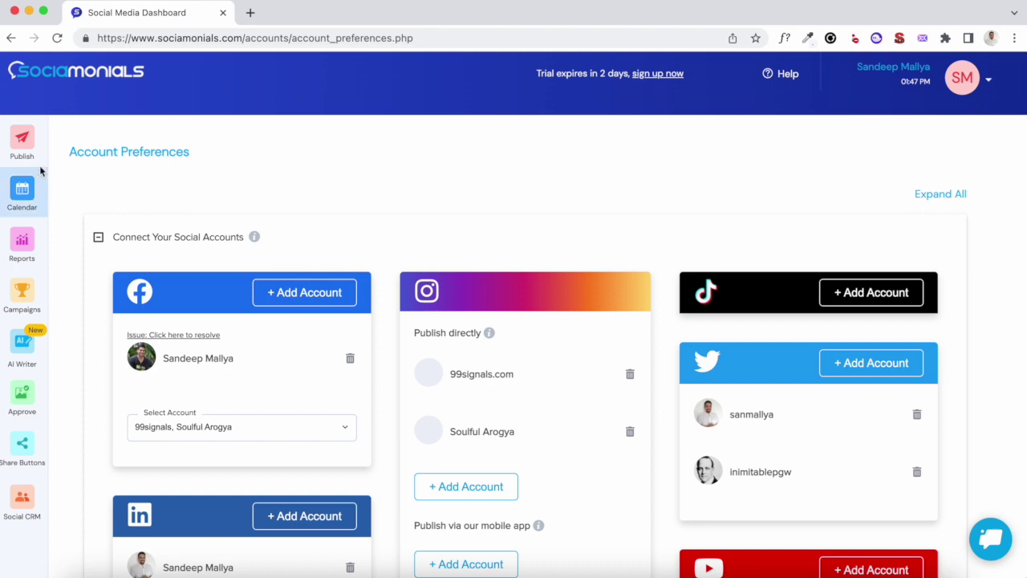
- In the Publish composer, drop the second Instagram account so only Twitter is targeted
{"action": "left_click", "coordinate": [32, 154]}
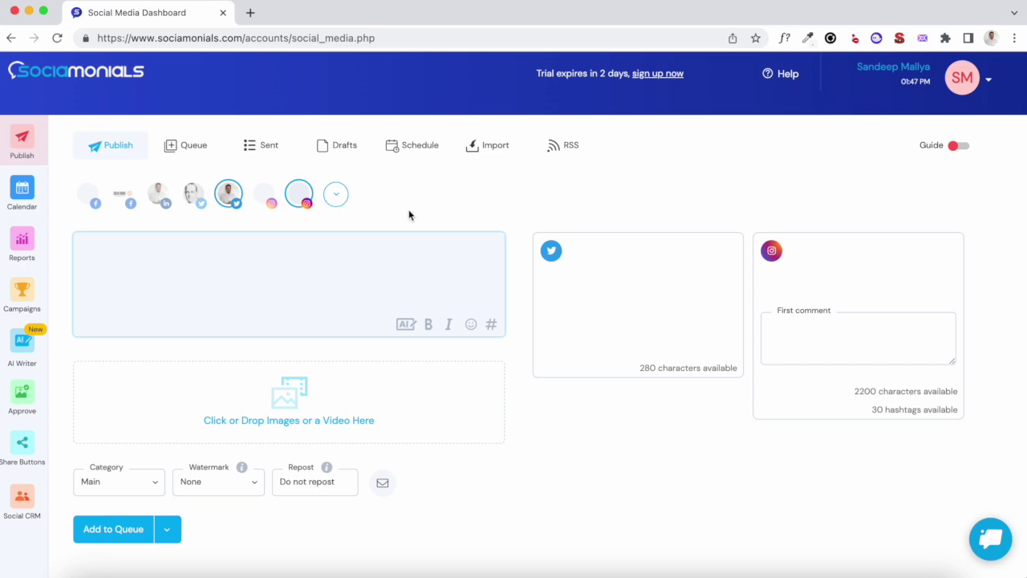
{"action": "left_click", "coordinate": [295, 205]}
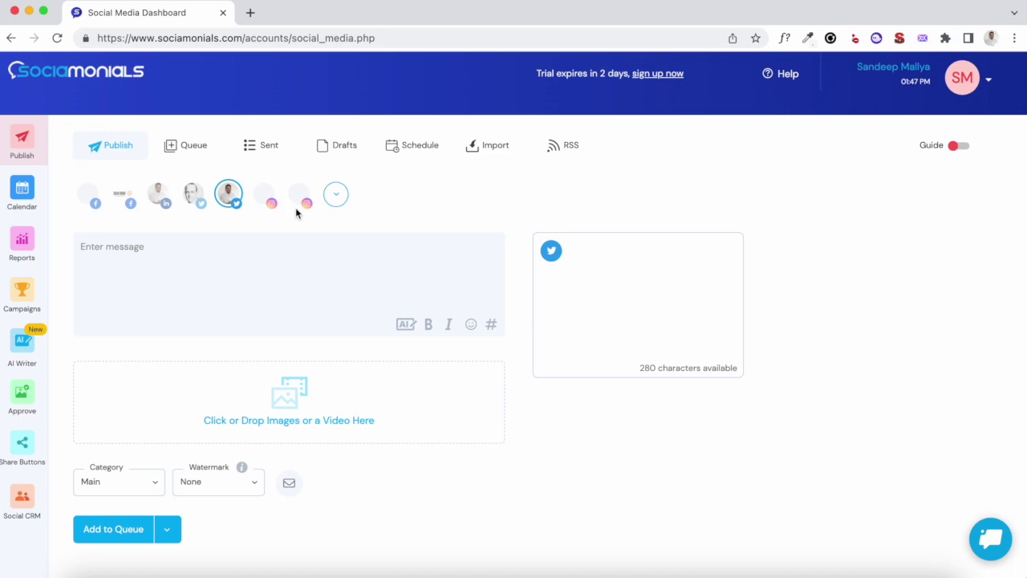
{"action": "left_click", "coordinate": [233, 196]}
{"action": "left_click", "coordinate": [234, 196]}
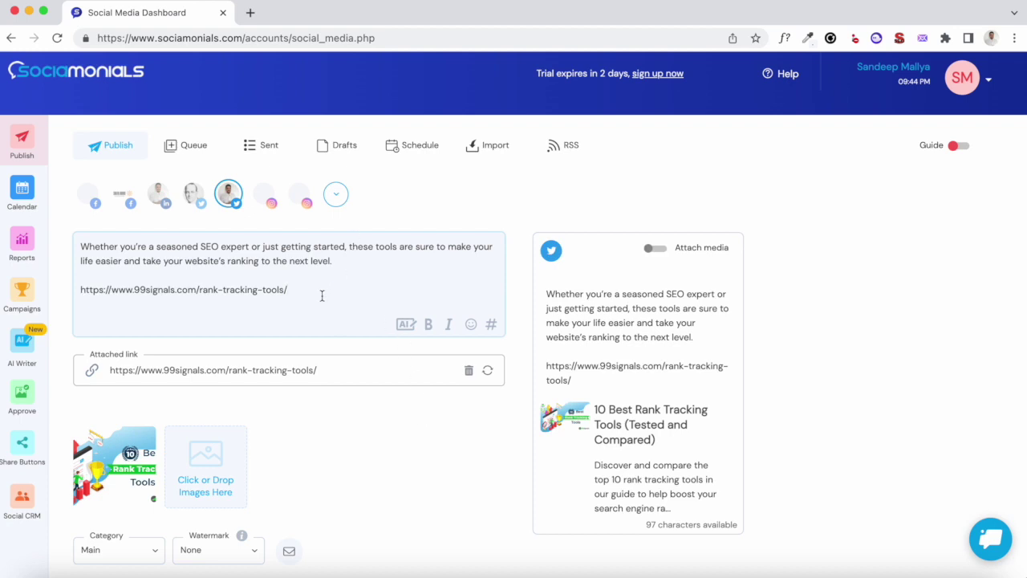
- Add the LinkedIn and 99signals Facebook accounts alongside Twitter for the rank-tracking post
{"action": "left_click", "coordinate": [230, 196]}
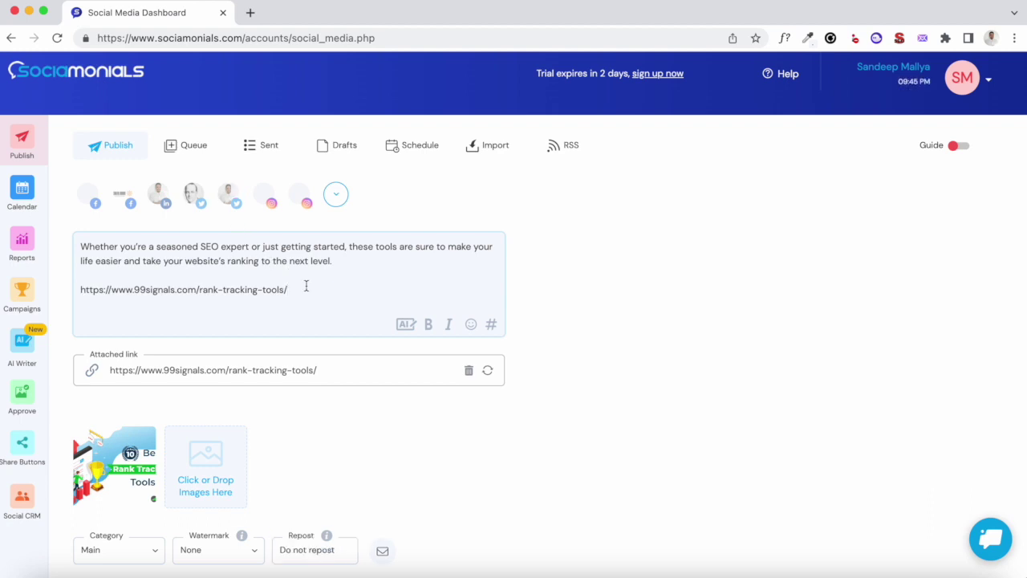
{"action": "left_click", "coordinate": [236, 207]}
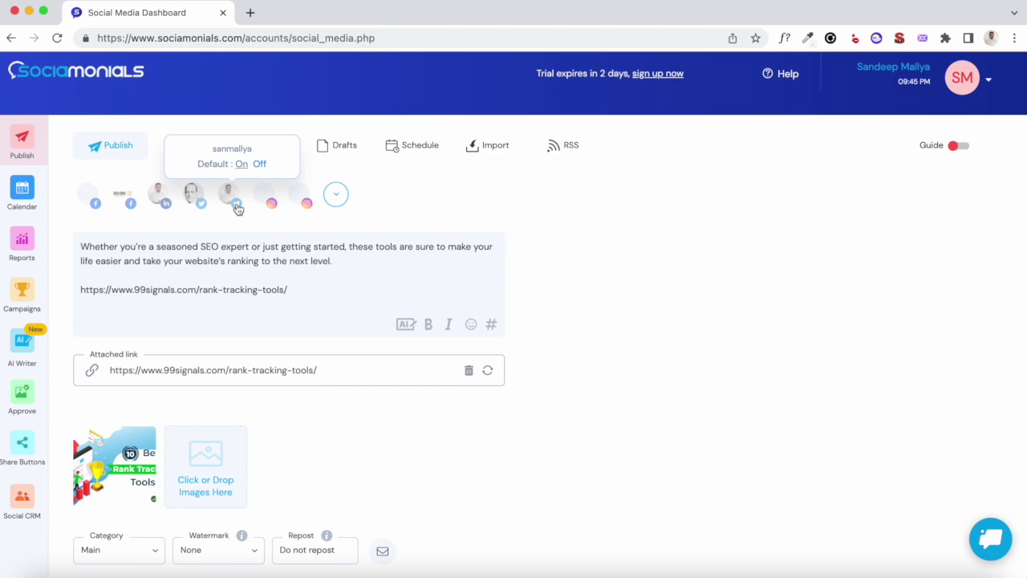
{"action": "left_click", "coordinate": [163, 205]}
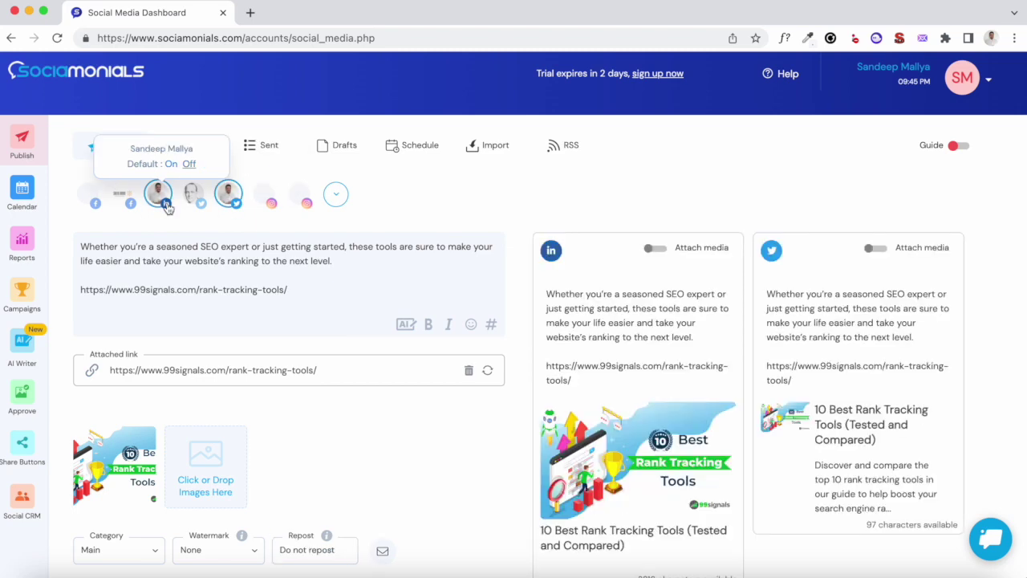
{"action": "left_click", "coordinate": [94, 204]}
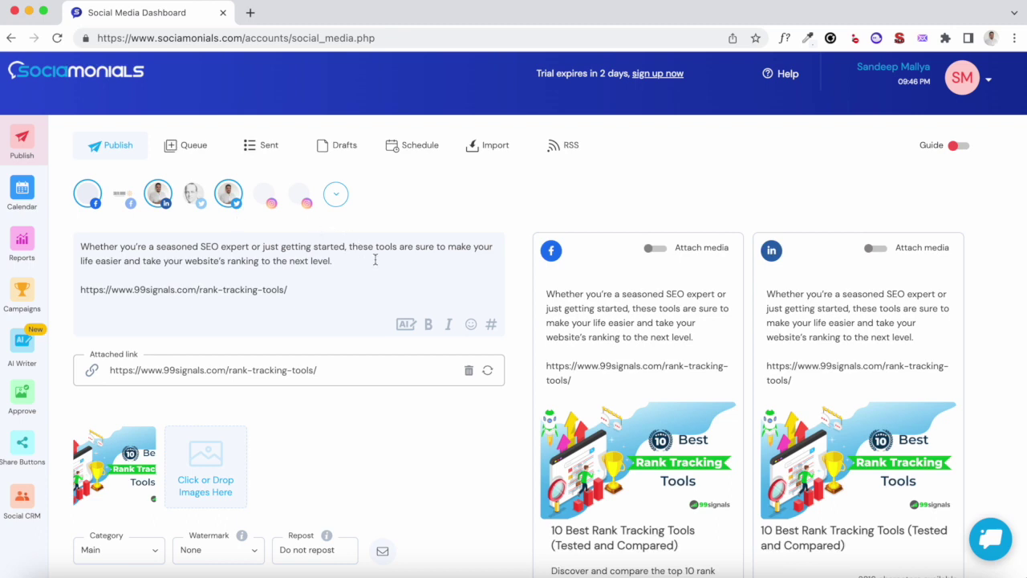
{"action": "scroll", "coordinate": [605, 183], "scroll_direction": "down", "scroll_amount": 1}
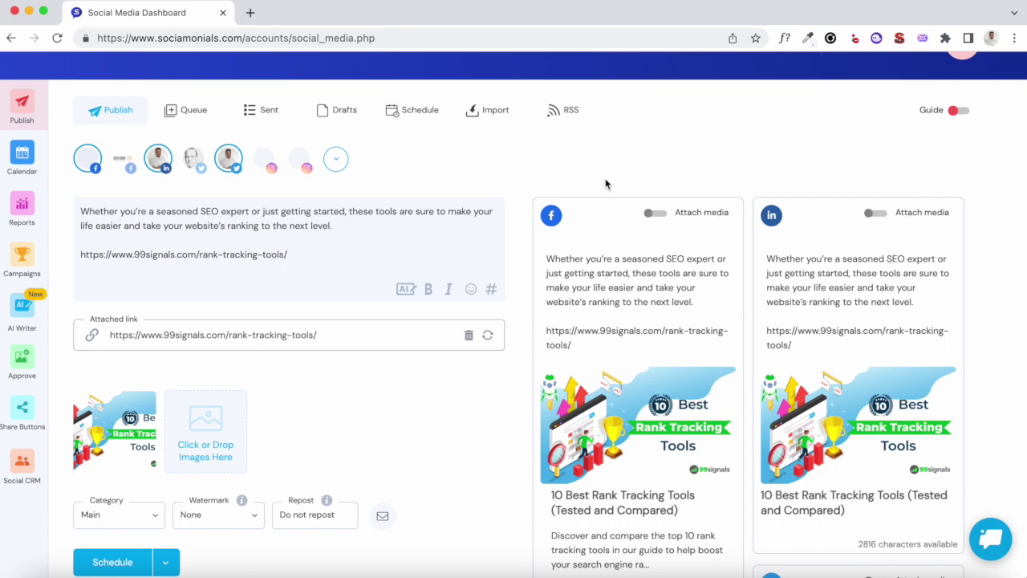
{"action": "scroll", "coordinate": [682, 277], "scroll_direction": "up", "scroll_amount": 1}
{"action": "scroll", "coordinate": [682, 277], "scroll_direction": "down", "scroll_amount": 1}
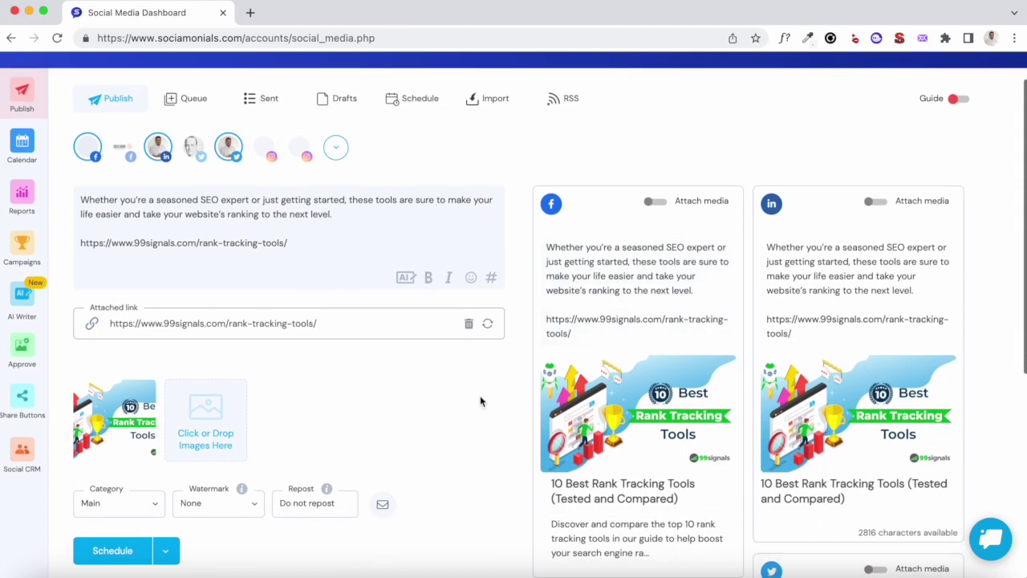
{"action": "scroll", "coordinate": [852, 296], "scroll_direction": "down", "scroll_amount": 5}
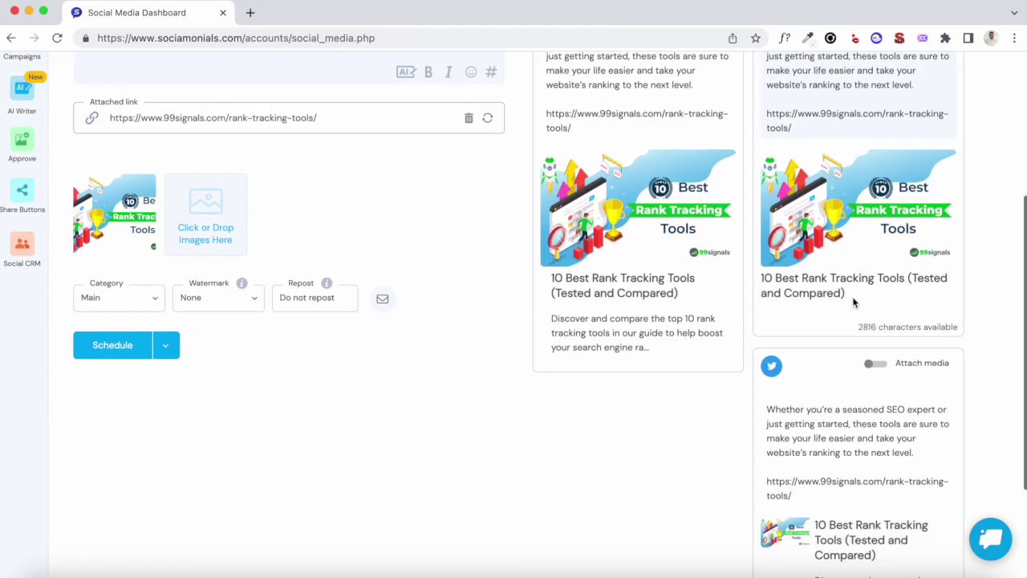
{"action": "scroll", "coordinate": [824, 178], "scroll_direction": "up", "scroll_amount": 6}
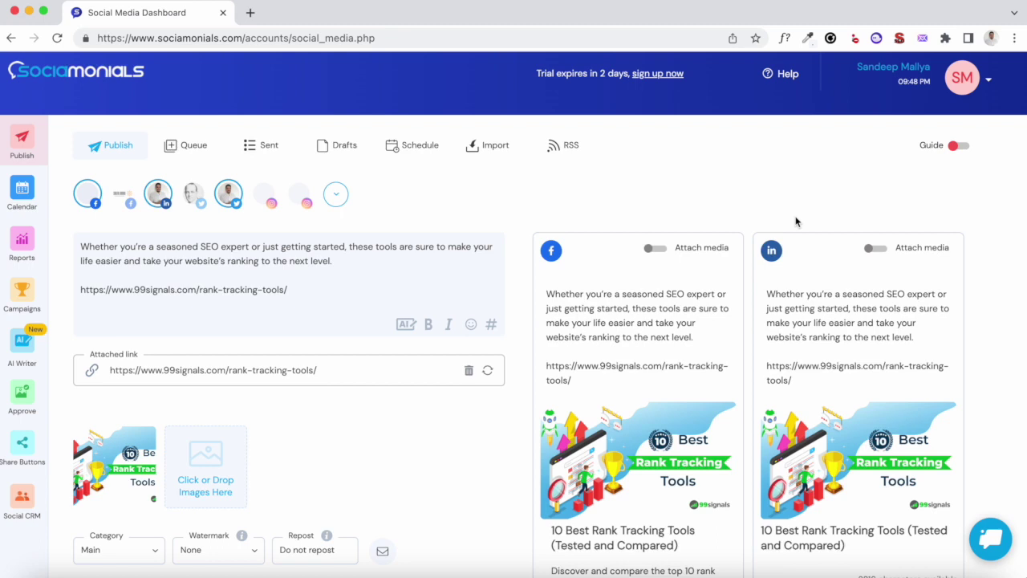
{"action": "left_click", "coordinate": [631, 333]}
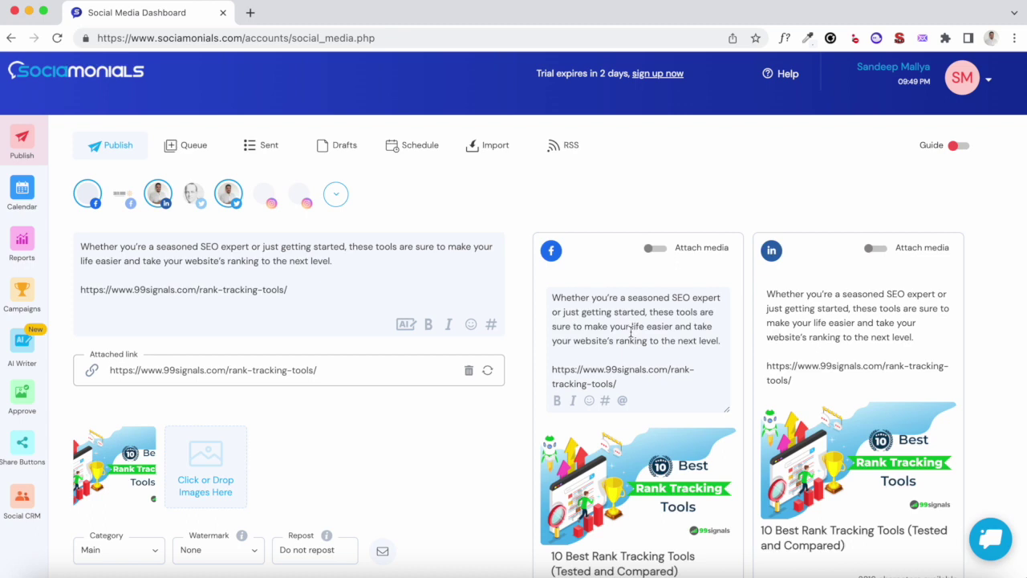
{"action": "left_click", "coordinate": [300, 295]}
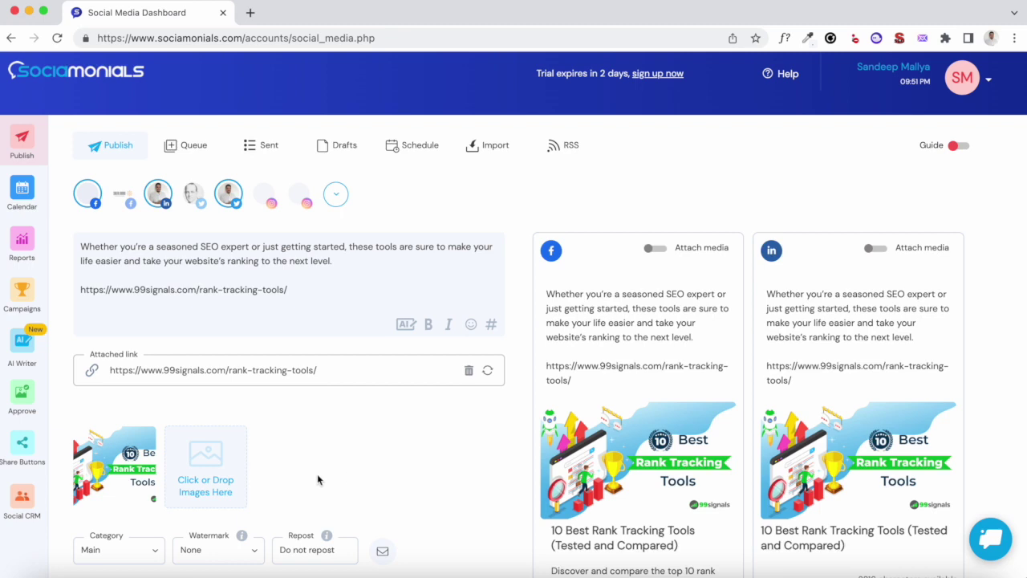
{"action": "mouse_move", "coordinate": [249, 491]}
{"action": "scroll", "coordinate": [363, 455], "scroll_direction": "down", "scroll_amount": 2}
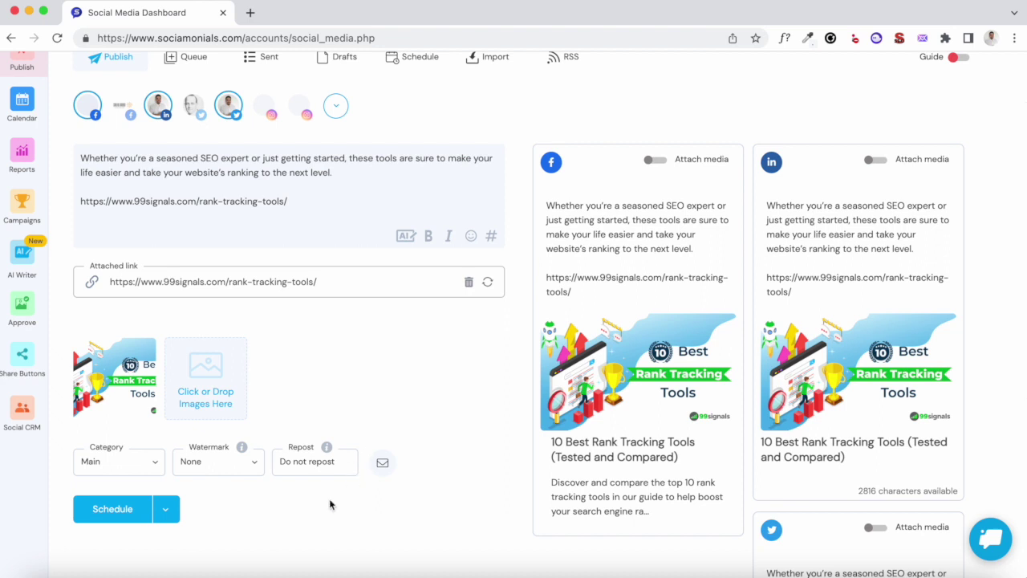
- Schedule the post for 04/21/2023 at 12:00 PM using the calendar picker
{"action": "left_click", "coordinate": [167, 509]}
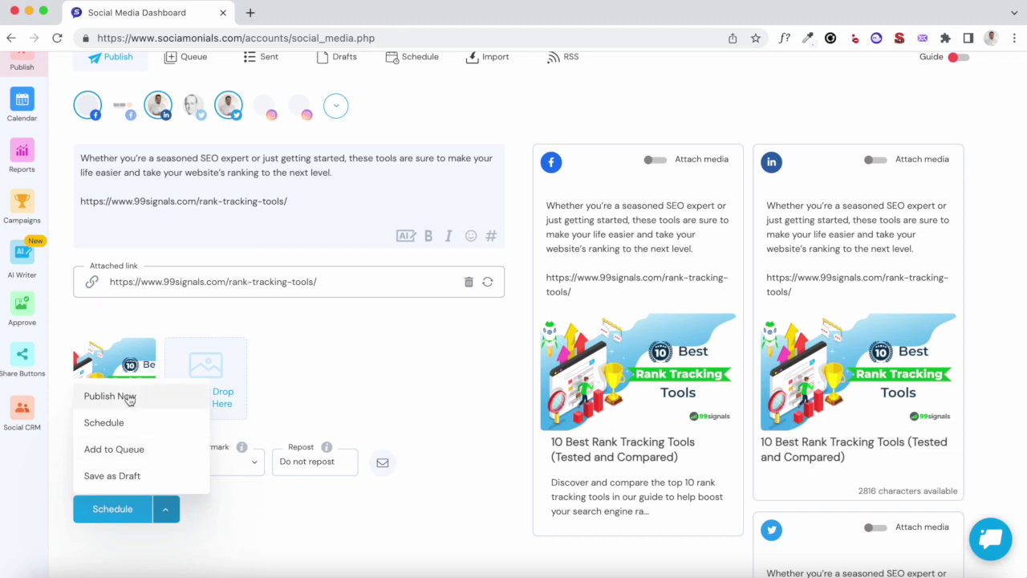
{"action": "left_click", "coordinate": [121, 423]}
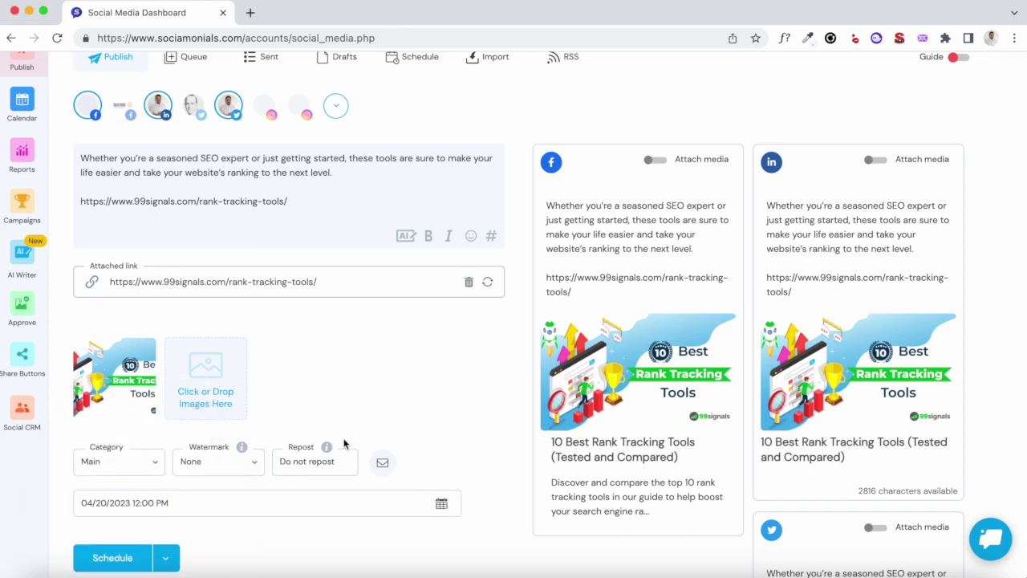
{"action": "left_click", "coordinate": [438, 502]}
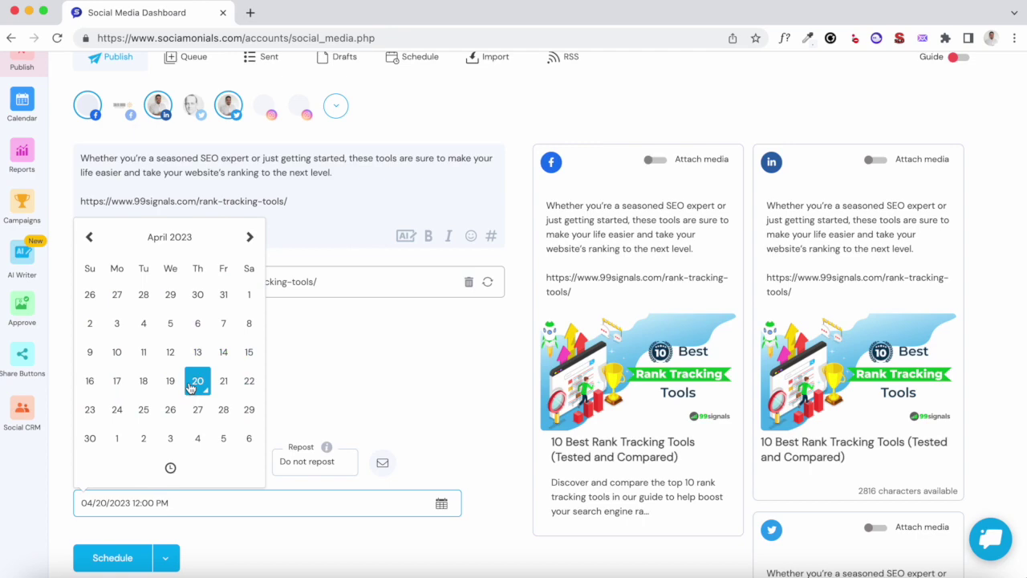
{"action": "left_click", "coordinate": [219, 386]}
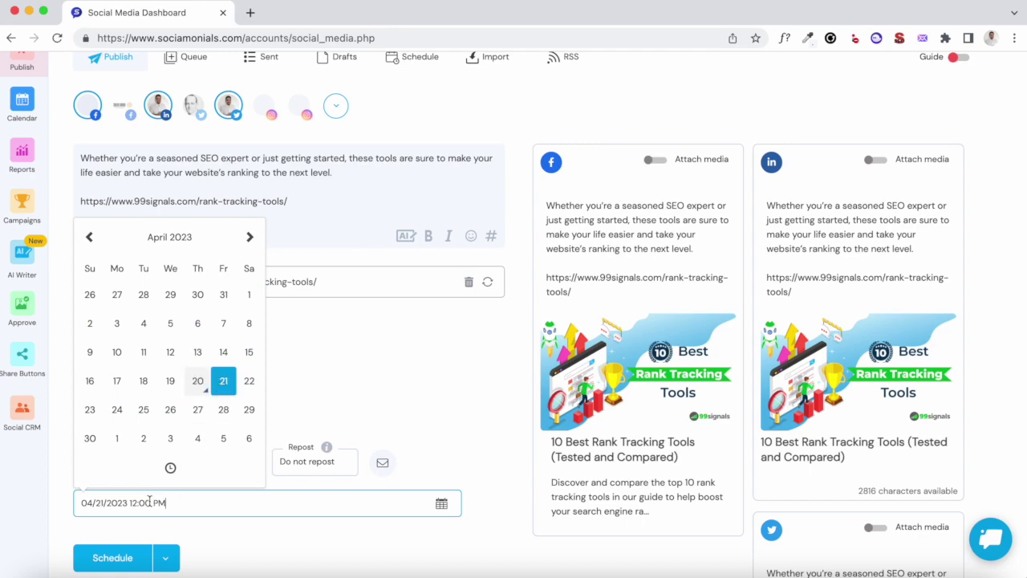
{"action": "left_click", "coordinate": [284, 532]}
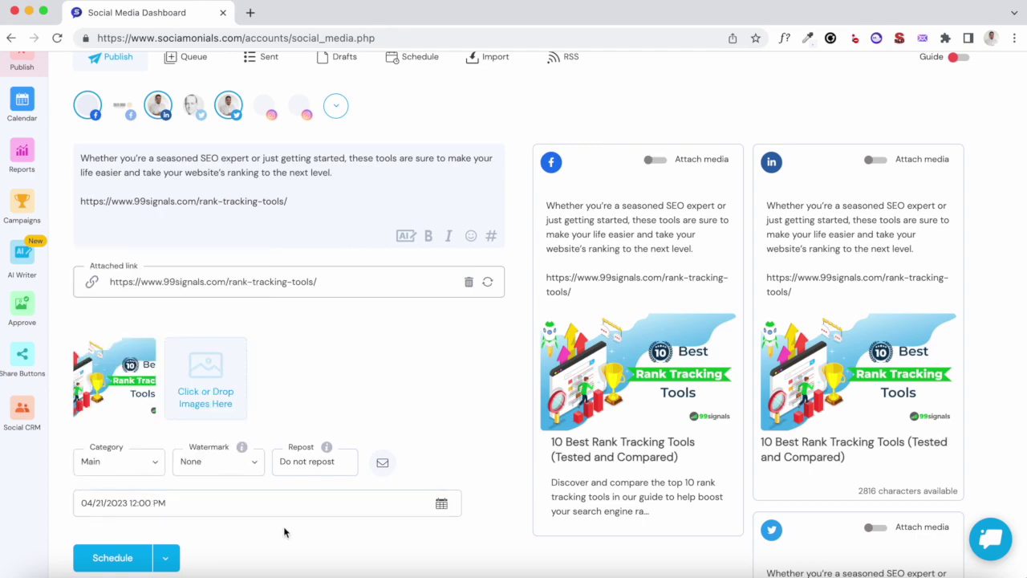
{"action": "left_click", "coordinate": [165, 558]}
{"action": "scroll", "coordinate": [163, 559], "scroll_direction": "down", "scroll_amount": 2}
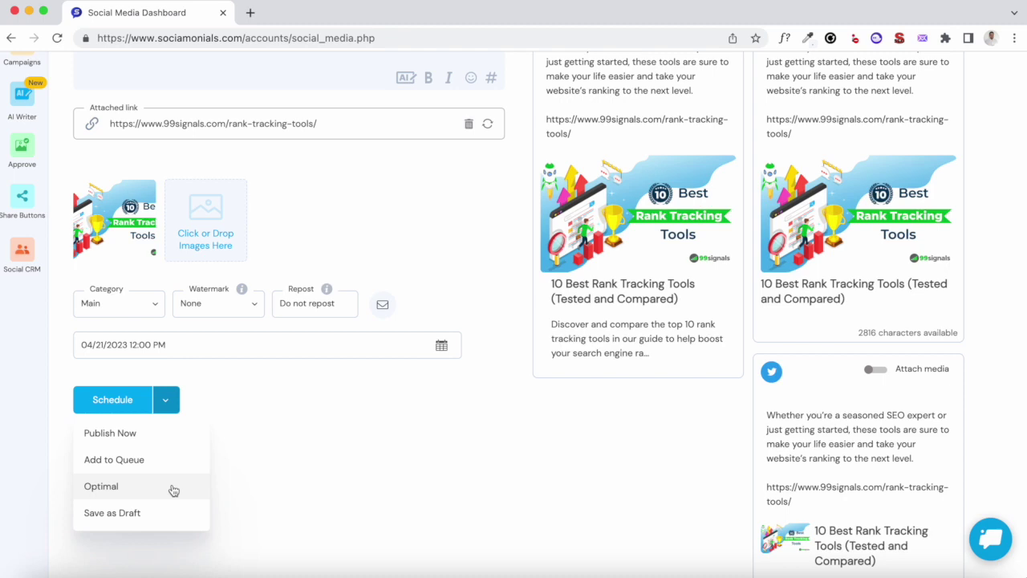
{"action": "left_click", "coordinate": [173, 487]}
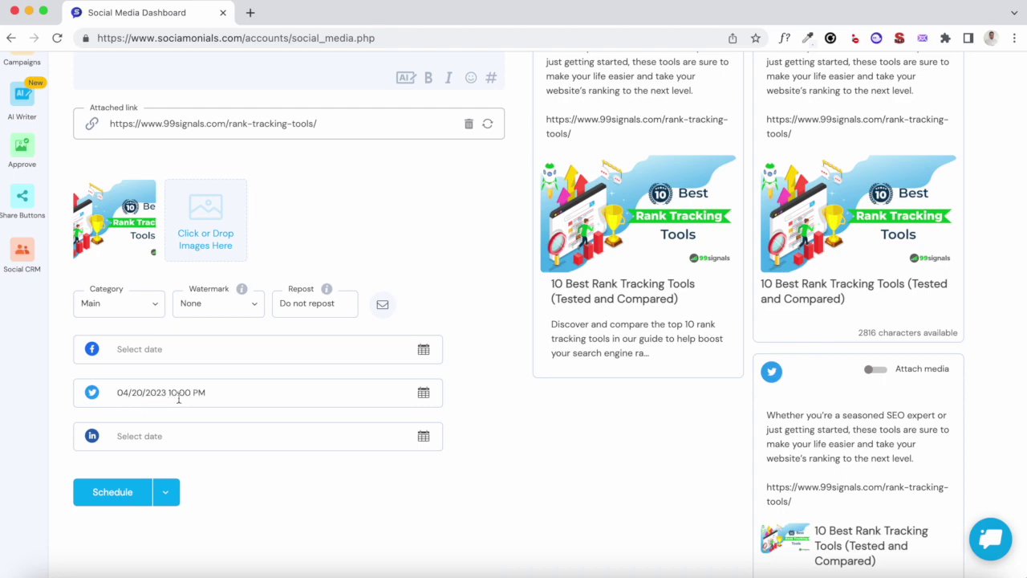
{"action": "left_click", "coordinate": [206, 438]}
{"action": "left_click", "coordinate": [191, 434]}
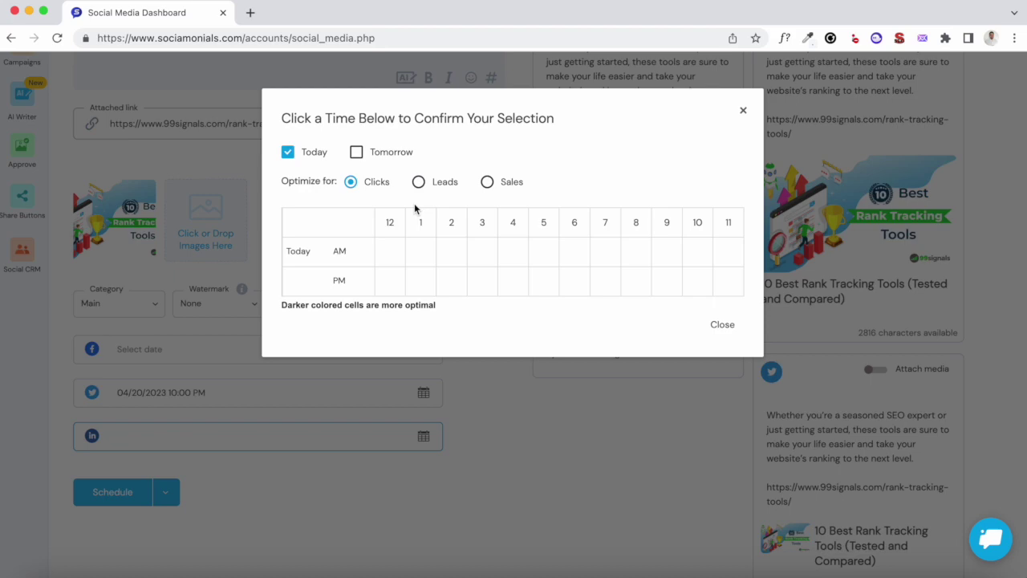
{"action": "left_click", "coordinate": [711, 325]}
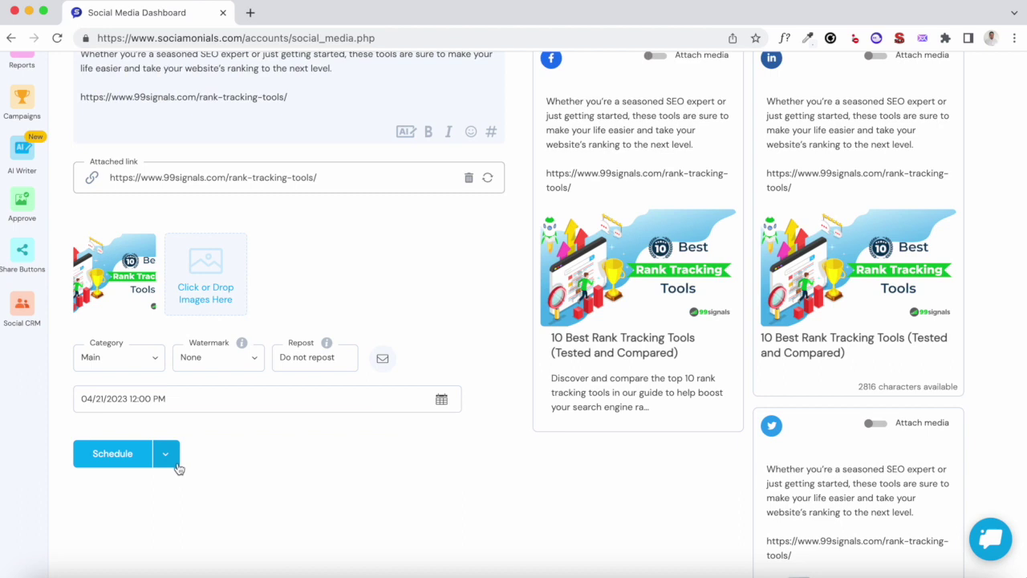
{"action": "left_click", "coordinate": [175, 464]}
{"action": "scroll", "coordinate": [165, 461], "scroll_direction": "down", "scroll_amount": 2}
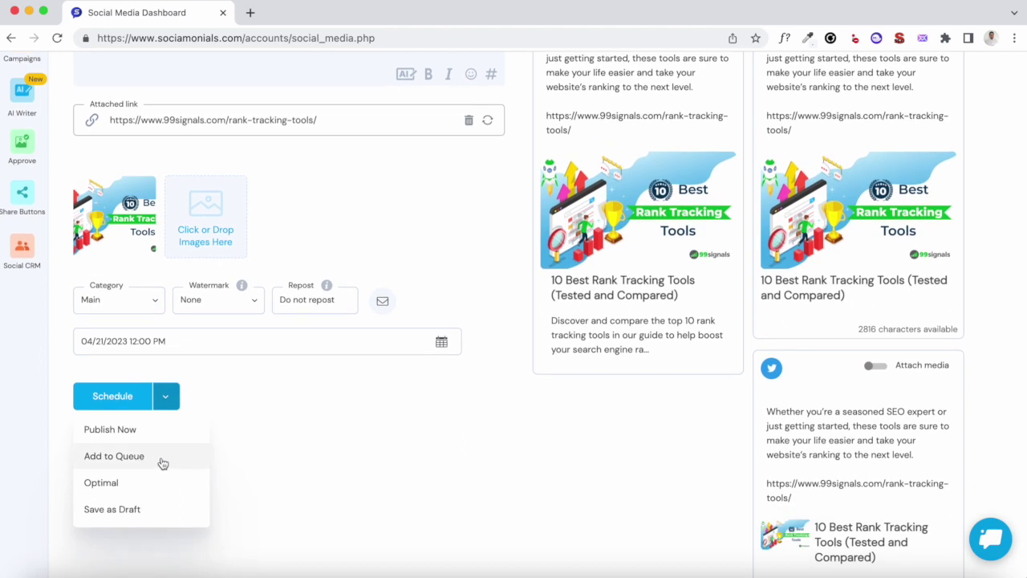
- Choose Add to Queue from the Schedule button's dropdown for the rank-tracking post
{"action": "left_click", "coordinate": [262, 392]}
{"action": "left_click", "coordinate": [169, 398]}
{"action": "left_click", "coordinate": [298, 394]}
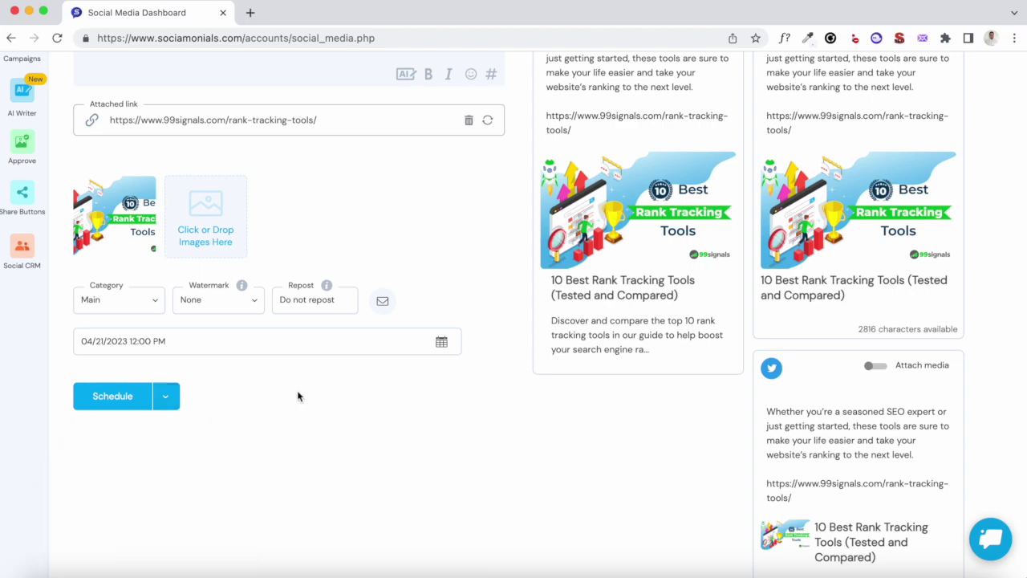
{"action": "scroll", "coordinate": [241, 321], "scroll_direction": "up", "scroll_amount": 4}
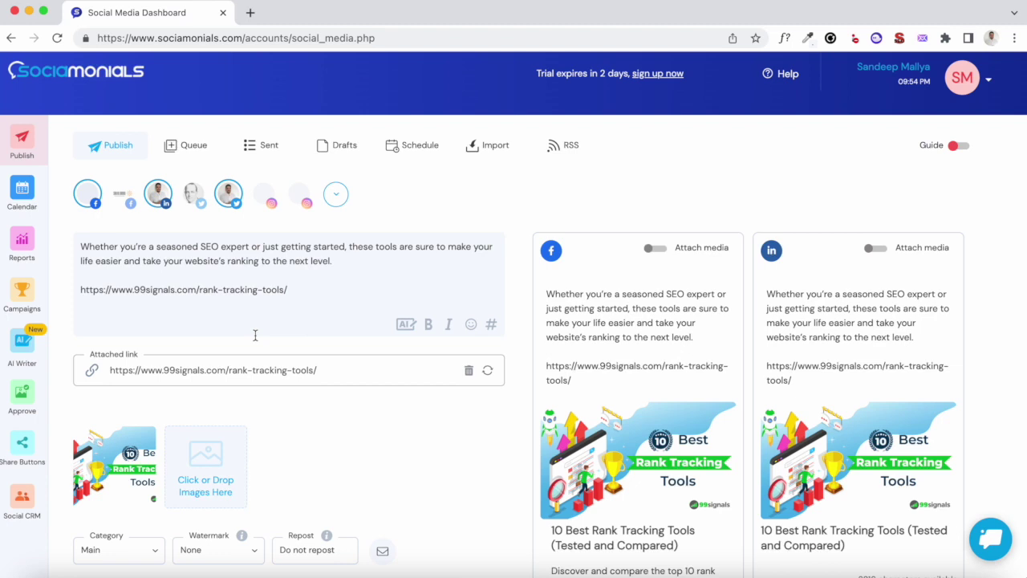
{"action": "scroll", "coordinate": [255, 335], "scroll_direction": "down", "scroll_amount": 5}
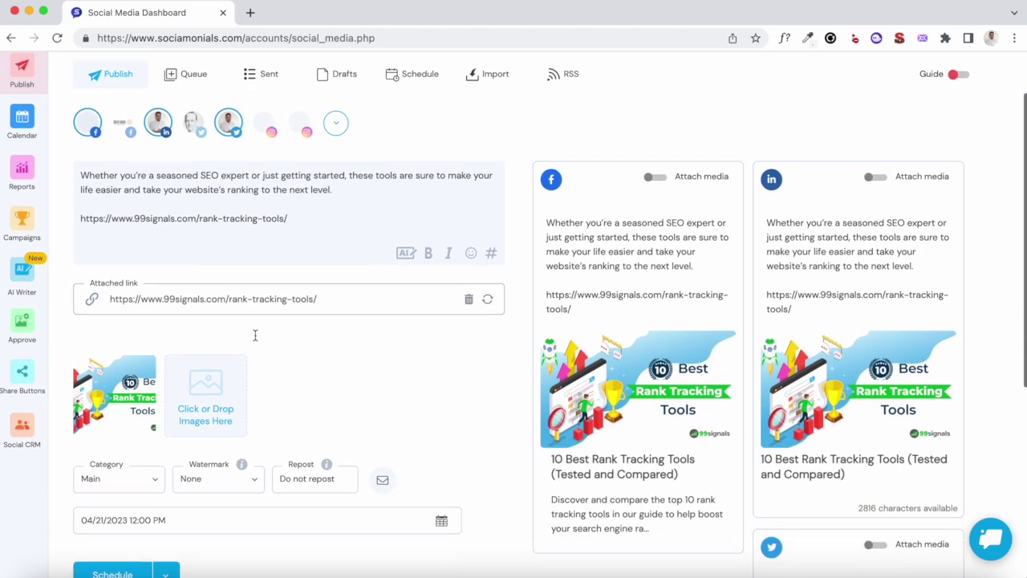
{"action": "left_click", "coordinate": [175, 473]}
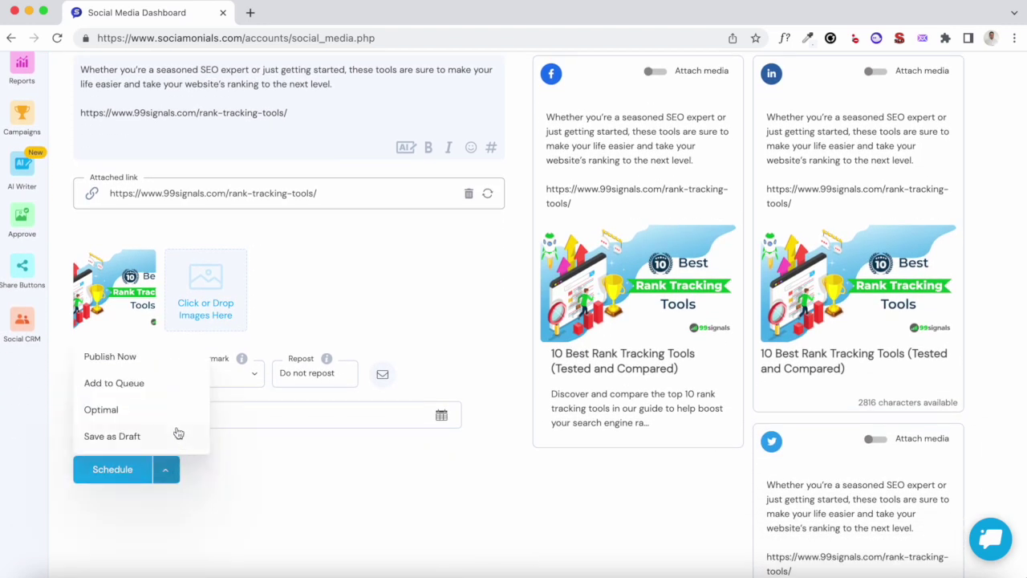
{"action": "left_click", "coordinate": [104, 383]}
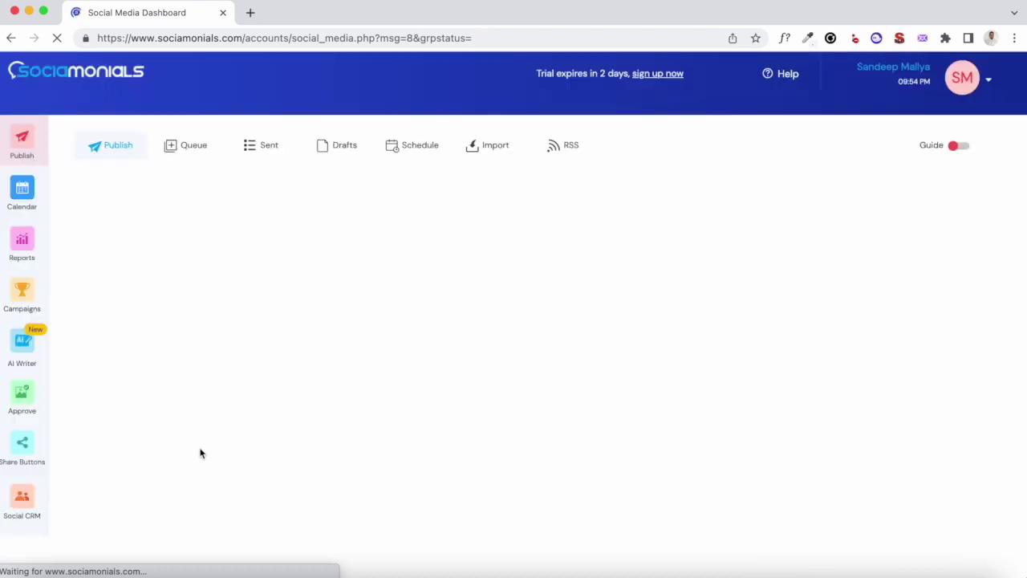
- Inspect the queued post's Actions menu, then view the Sent list of earlier Twitter posts
{"action": "left_click", "coordinate": [187, 146]}
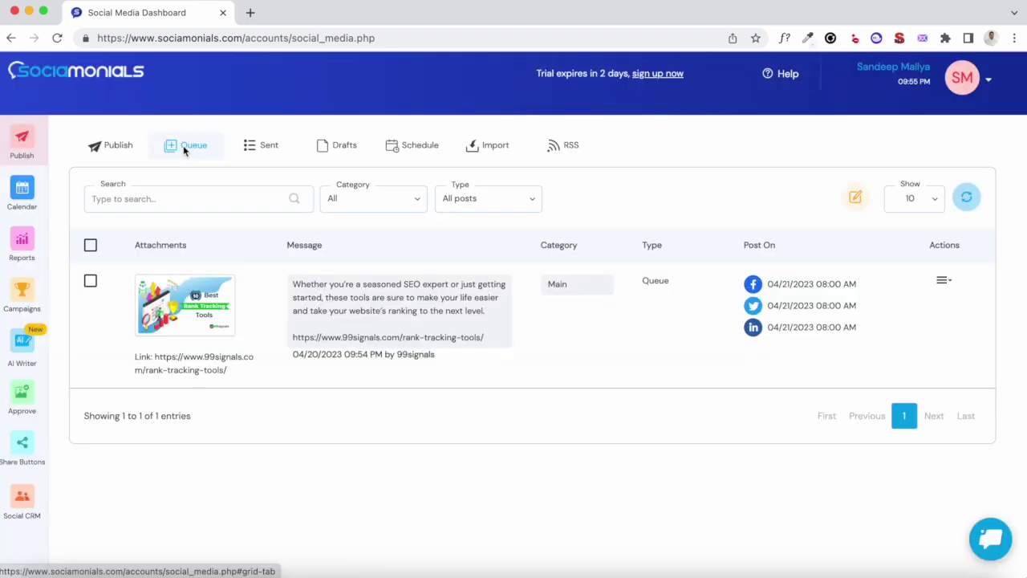
{"action": "left_click", "coordinate": [944, 281]}
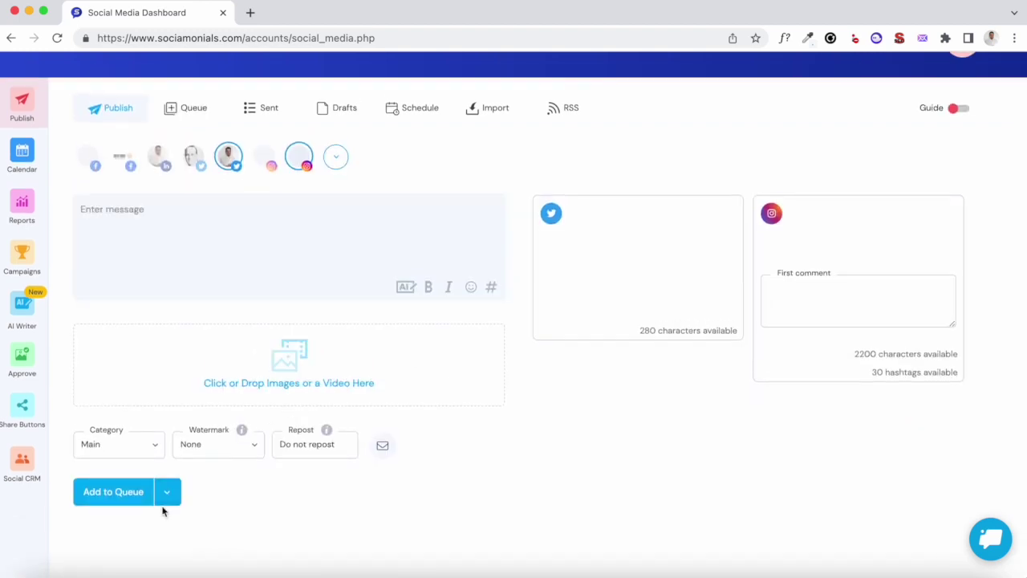
{"action": "left_click", "coordinate": [166, 493]}
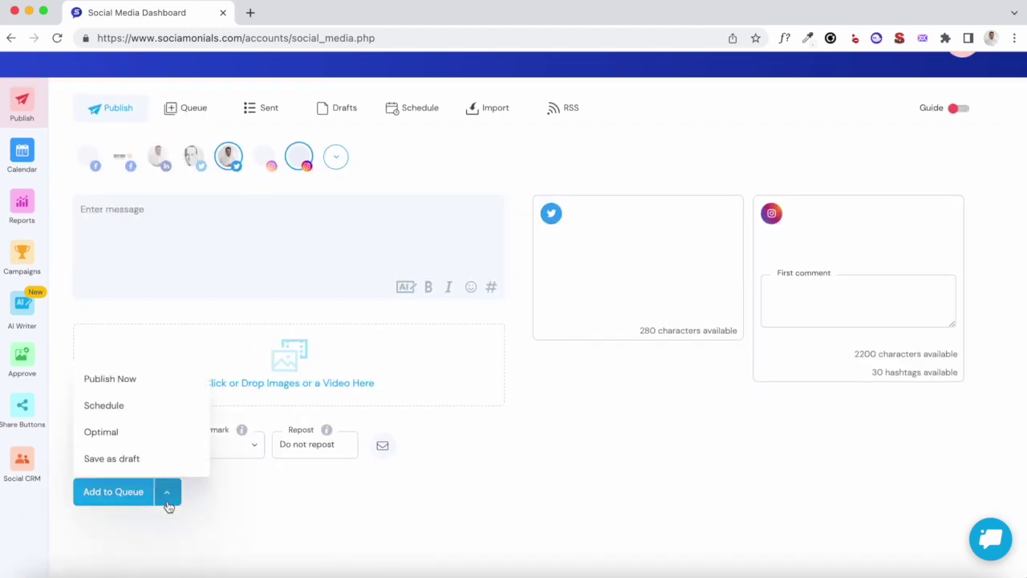
{"action": "left_click", "coordinate": [142, 465]}
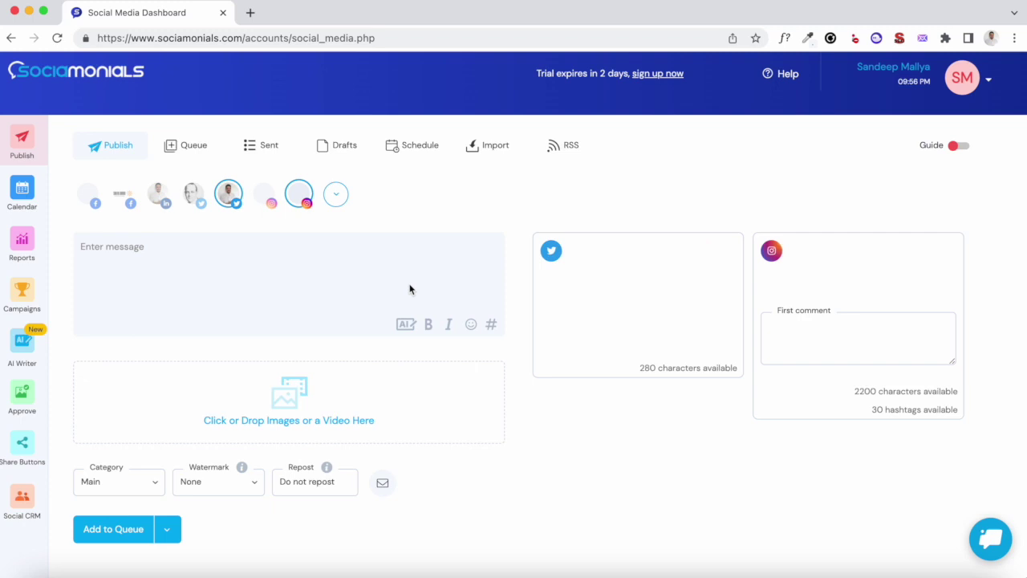
{"action": "left_click", "coordinate": [262, 143]}
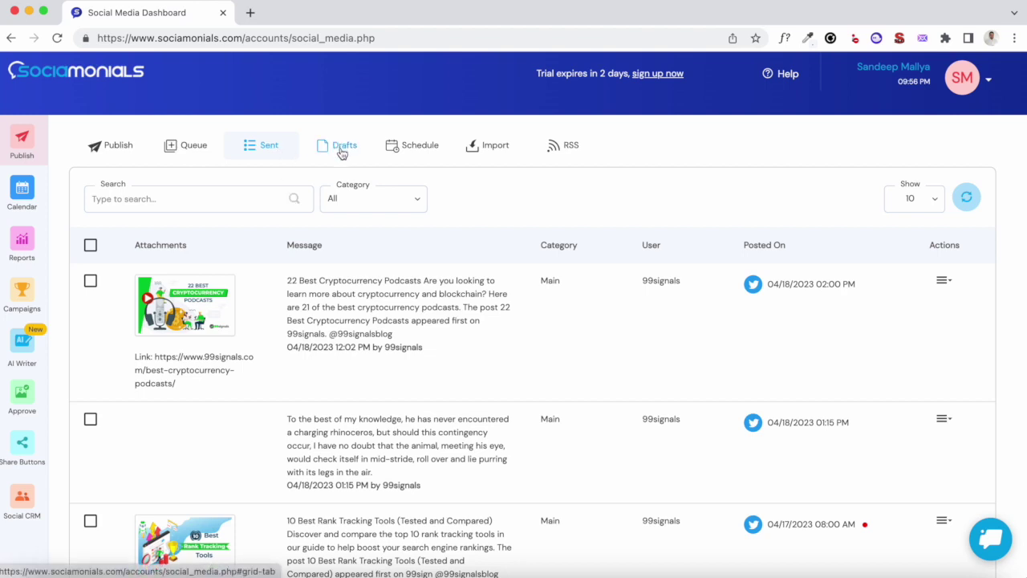
- Browse the weekly Schedule calendar, the CSV Import page, and the RSS feed list
{"action": "left_click", "coordinate": [407, 146]}
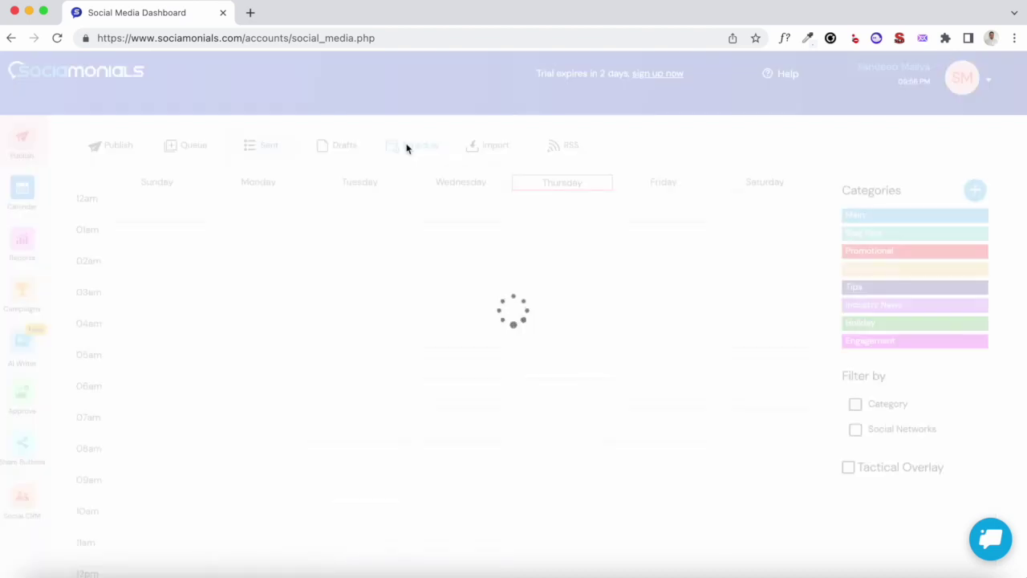
{"action": "scroll", "coordinate": [387, 388], "scroll_direction": "down", "scroll_amount": 1}
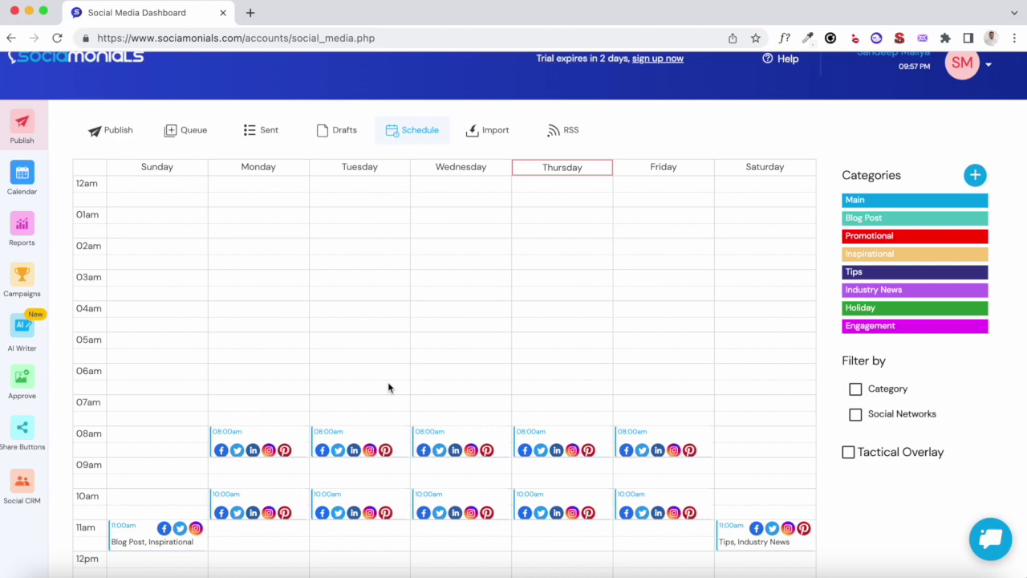
{"action": "left_click", "coordinate": [497, 141]}
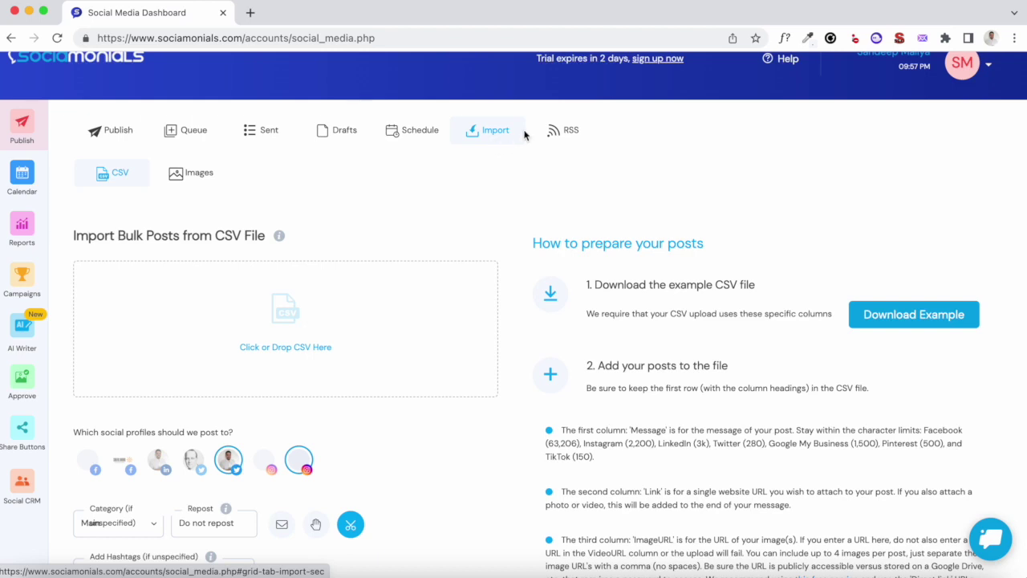
{"action": "left_click", "coordinate": [566, 131]}
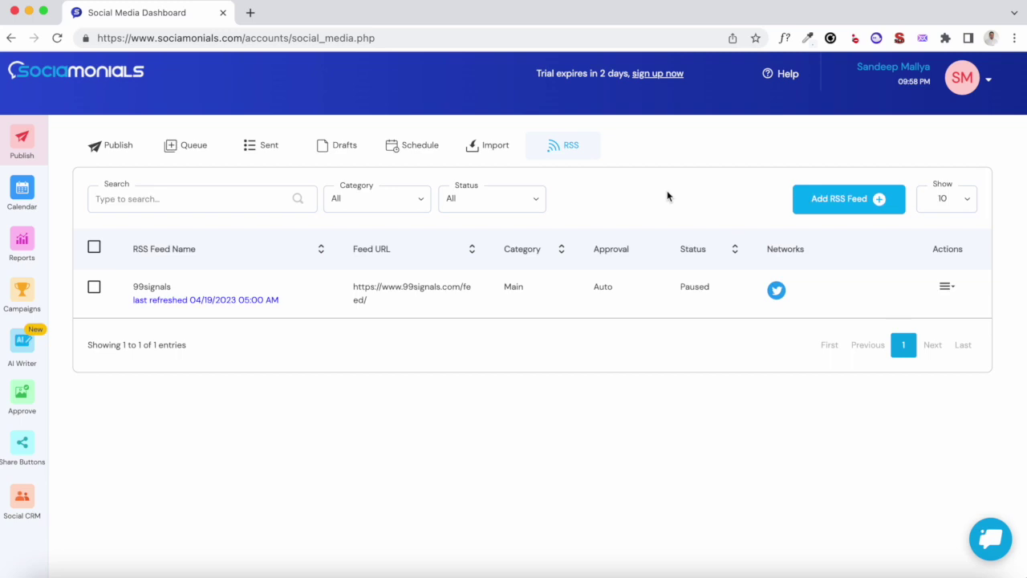
- Start a new RSS feed form, then abandon it unsaved and return to Publish
{"action": "left_click", "coordinate": [883, 207]}
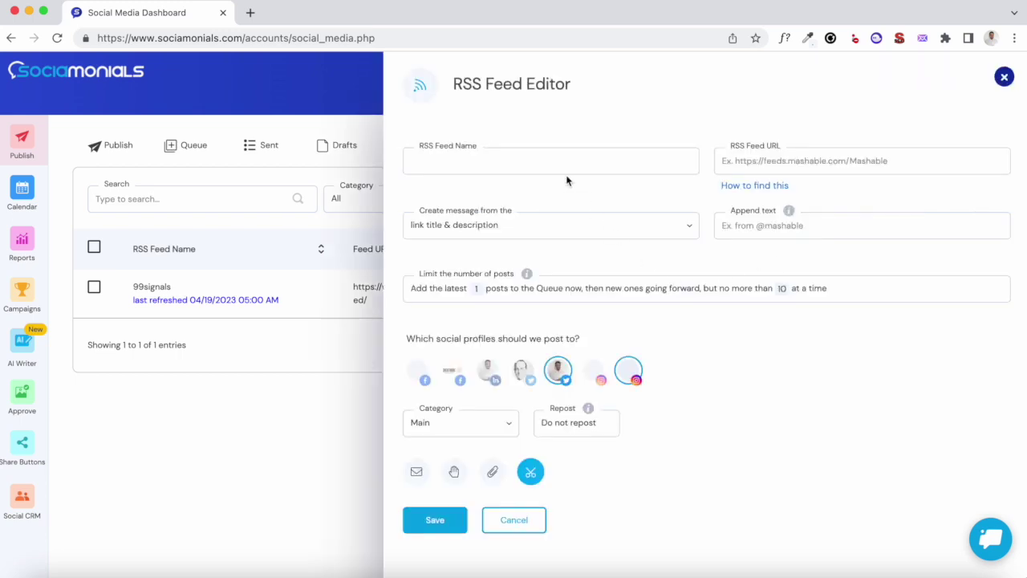
{"action": "left_click", "coordinate": [734, 161]}
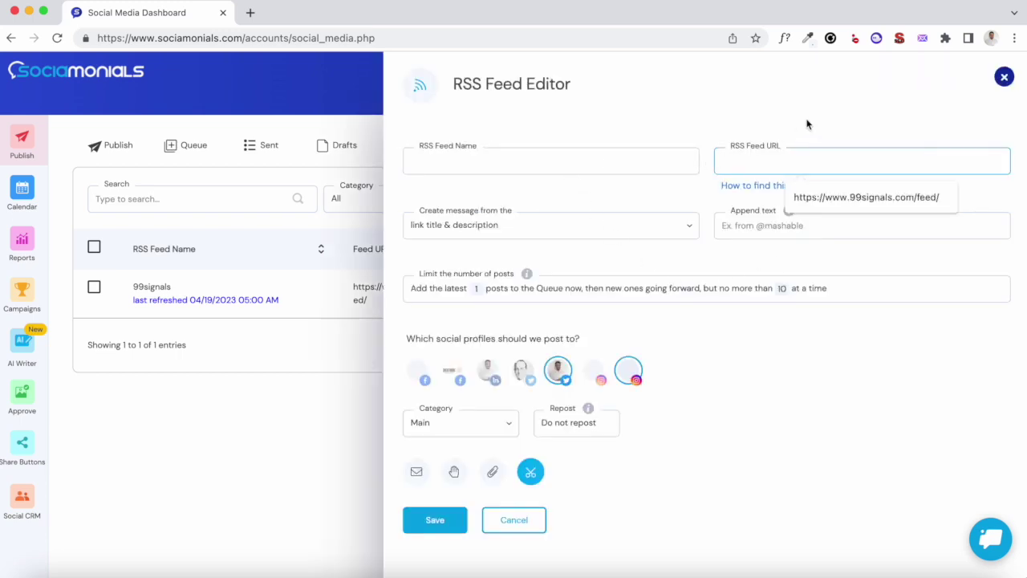
{"action": "left_click", "coordinate": [484, 300]}
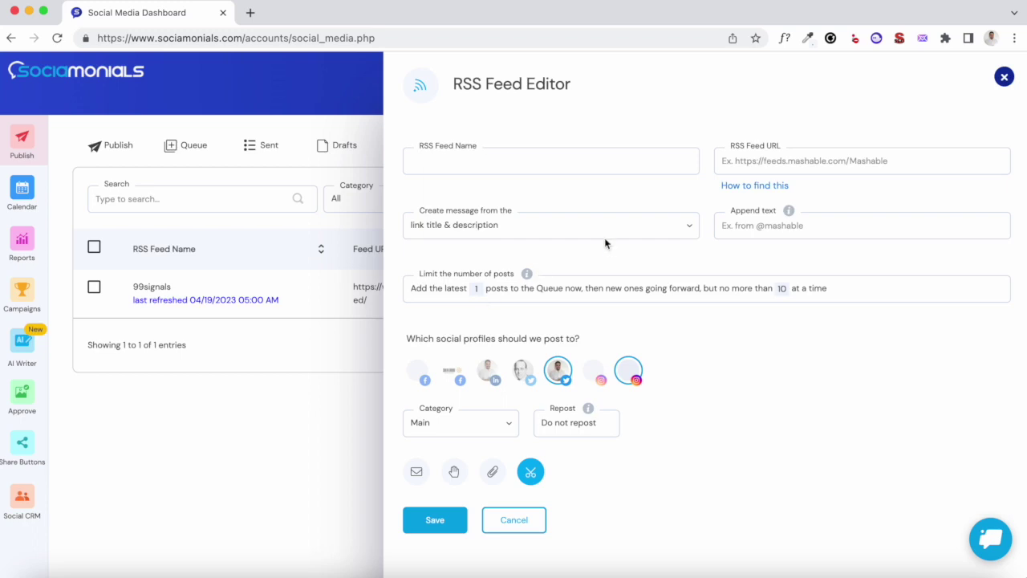
{"action": "left_click", "coordinate": [22, 147]}
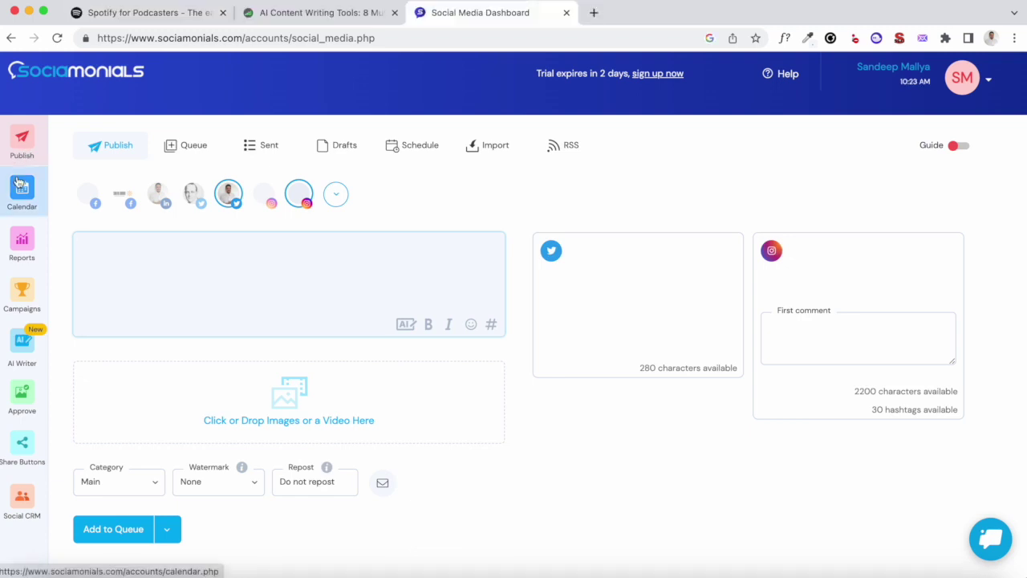
- On the Marketing Calendar, complete the Blog Post category name as '99signals blog posts' and save
{"action": "left_click", "coordinate": [18, 183]}
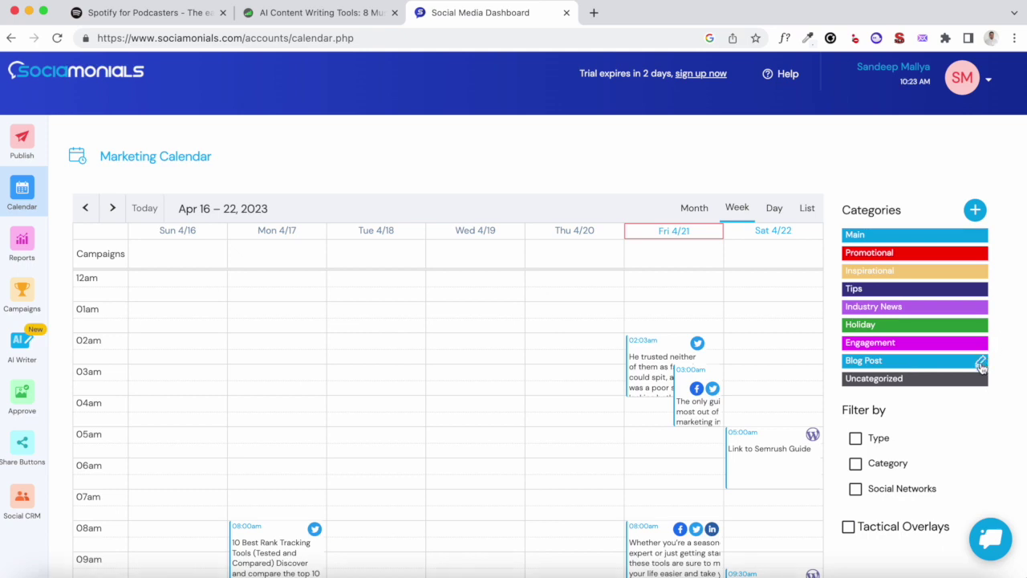
{"action": "left_click", "coordinate": [981, 363]}
{"action": "type", "text": "ts"}
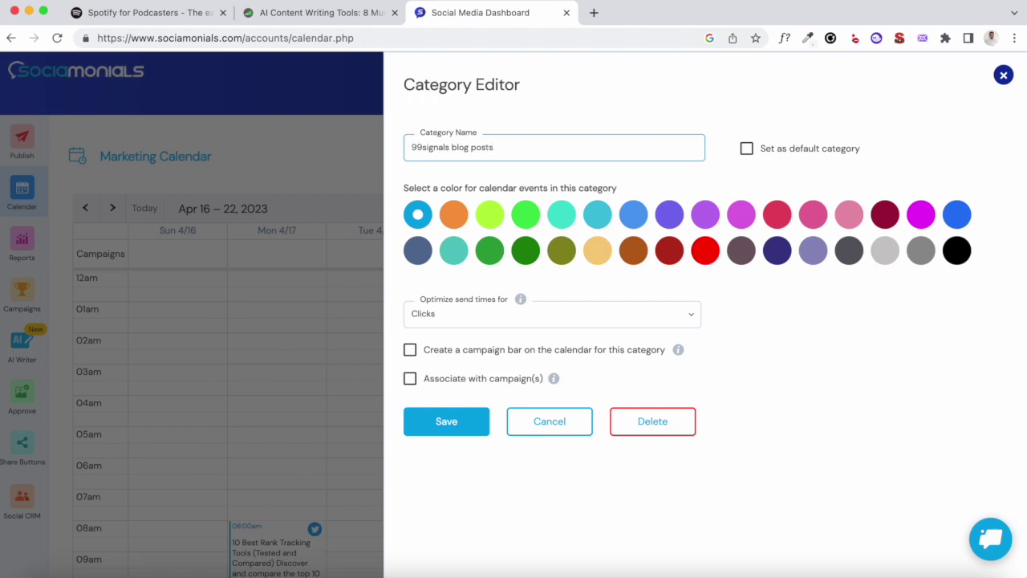
{"action": "left_click", "coordinate": [452, 431]}
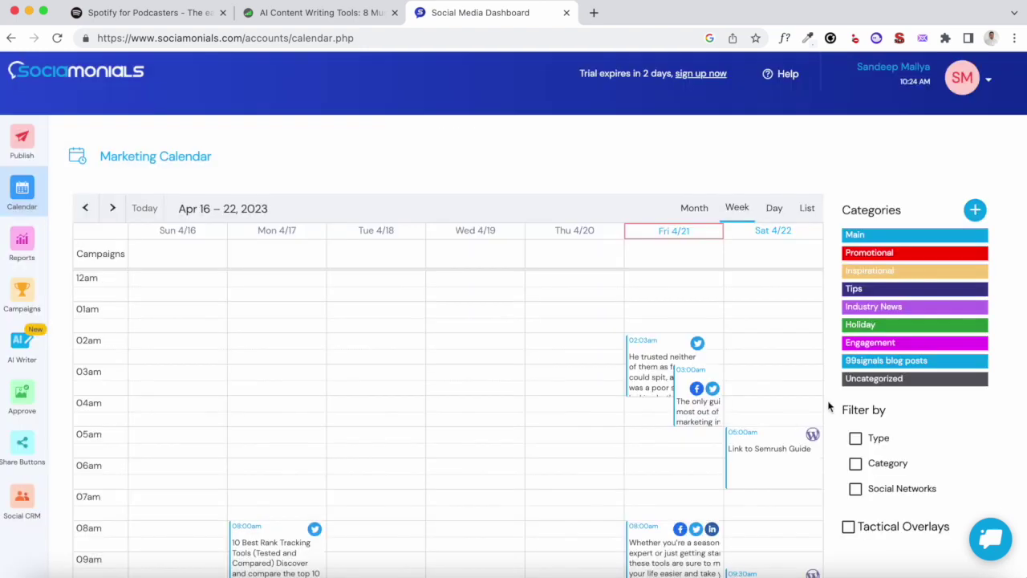
{"action": "scroll", "coordinate": [581, 449], "scroll_direction": "down", "scroll_amount": 1}
{"action": "scroll", "coordinate": [581, 471], "scroll_direction": "up", "scroll_amount": 1}
{"action": "scroll", "coordinate": [751, 386], "scroll_direction": "down", "scroll_amount": 5}
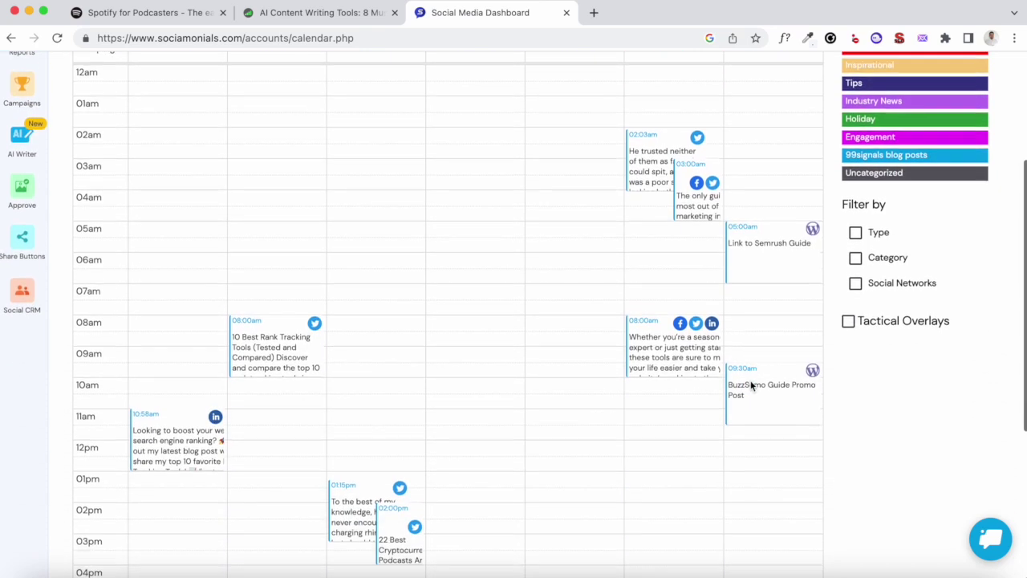
{"action": "scroll", "coordinate": [751, 384], "scroll_direction": "down", "scroll_amount": 1}
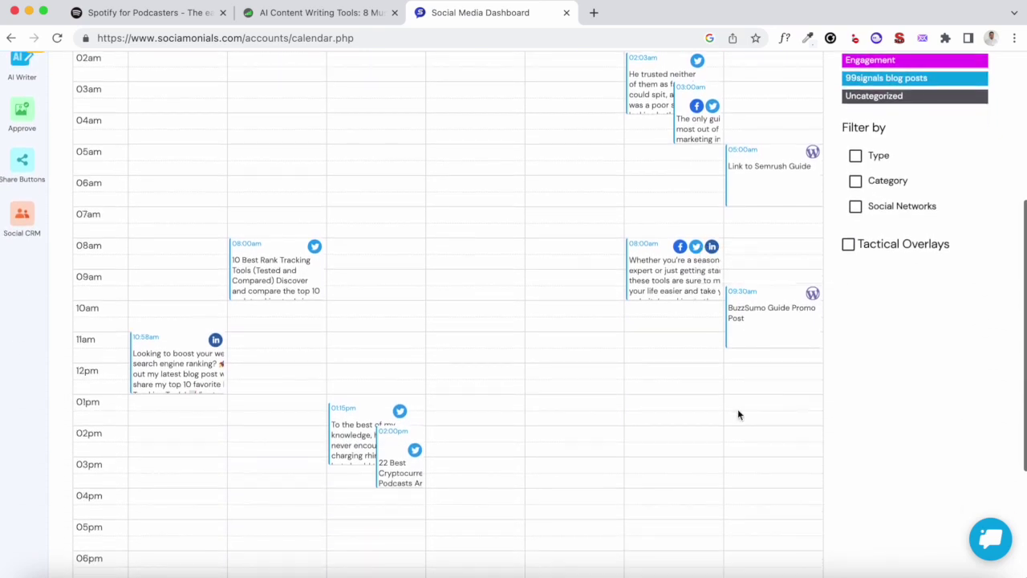
- Add a 4 PM 04/21/2023 reminder 'Share the latest blog post' with WordPress icon, category 99signals blog posts
{"action": "left_click", "coordinate": [698, 497]}
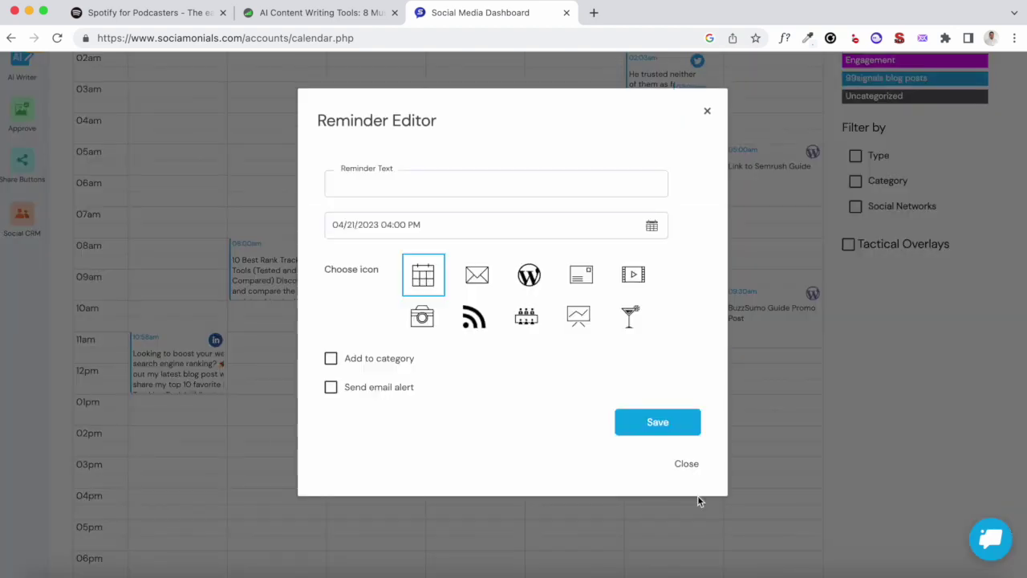
{"action": "type", "text": "Shar"}
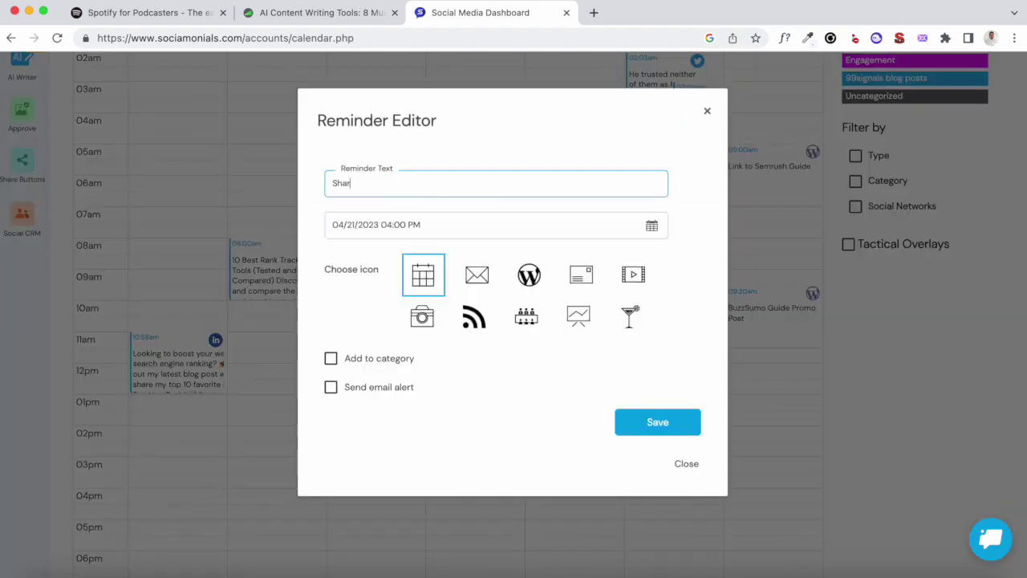
{"action": "type", "text": "e the latest blog post"}
{"action": "left_click", "coordinate": [517, 276]}
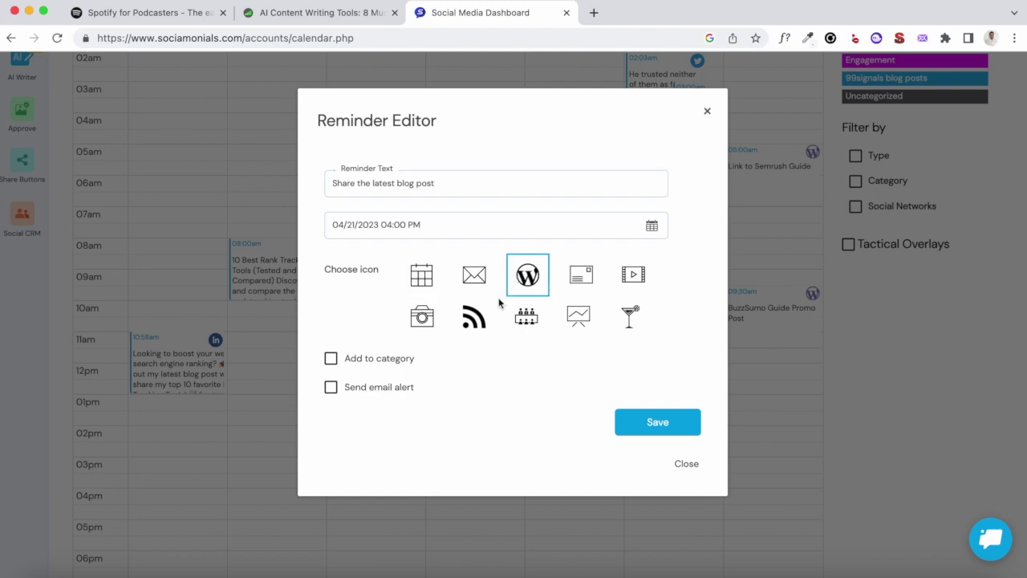
{"action": "left_click", "coordinate": [432, 361]}
{"action": "left_click", "coordinate": [511, 393]}
{"action": "scroll", "coordinate": [520, 327], "scroll_direction": "down", "scroll_amount": 1}
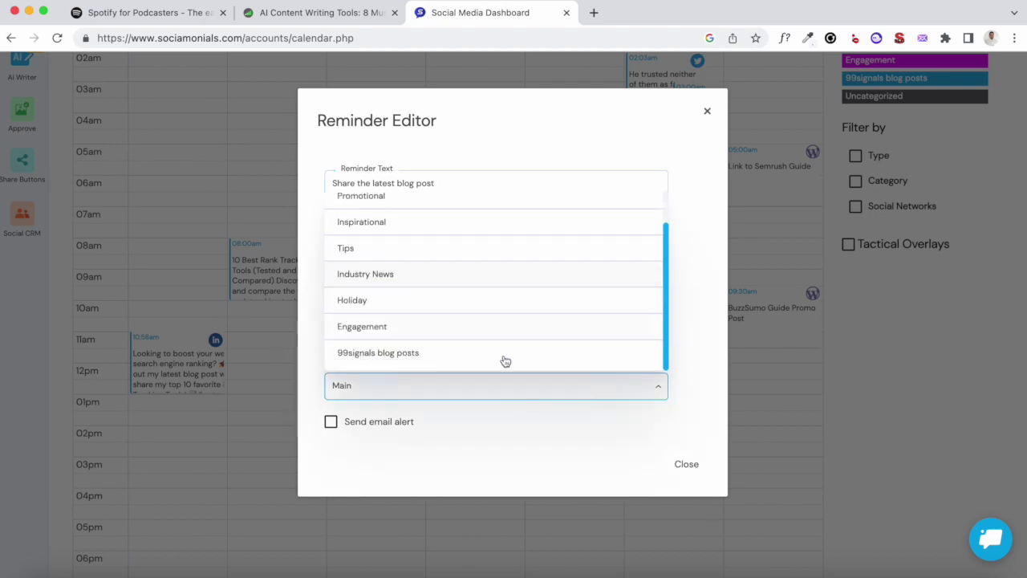
{"action": "left_click", "coordinate": [503, 361]}
- Turn on an email alert 1 day before the event and save the reminder
{"action": "left_click", "coordinate": [411, 430]}
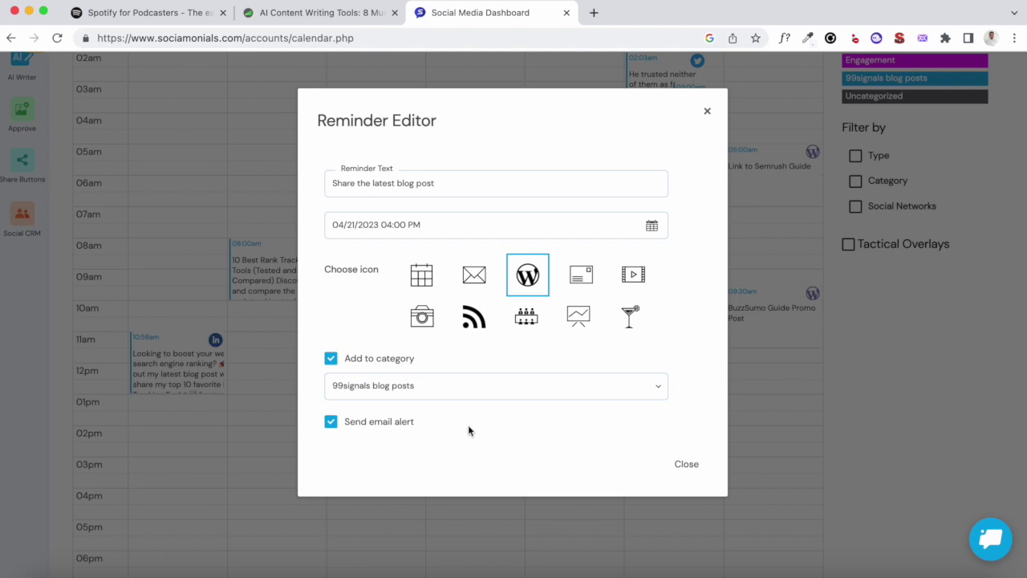
{"action": "scroll", "coordinate": [468, 425], "scroll_direction": "down", "scroll_amount": 2}
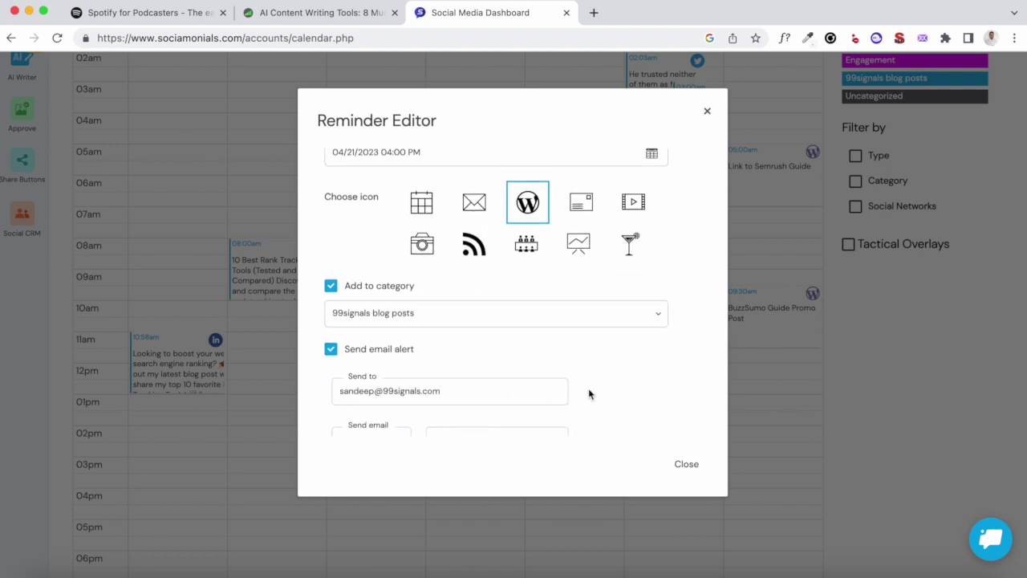
{"action": "scroll", "coordinate": [588, 390], "scroll_direction": "down", "scroll_amount": 1}
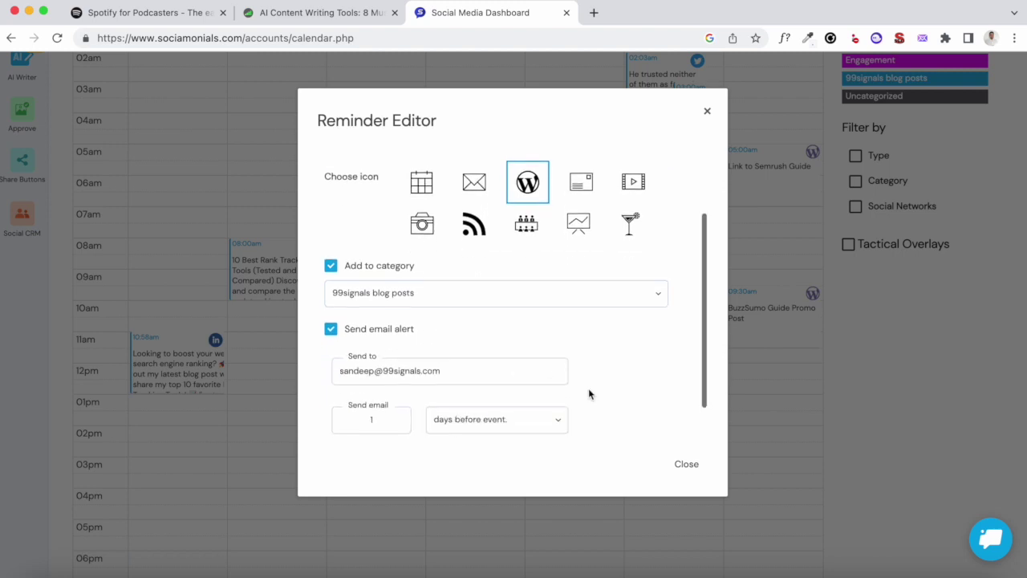
{"action": "scroll", "coordinate": [589, 390], "scroll_direction": "down", "scroll_amount": 1}
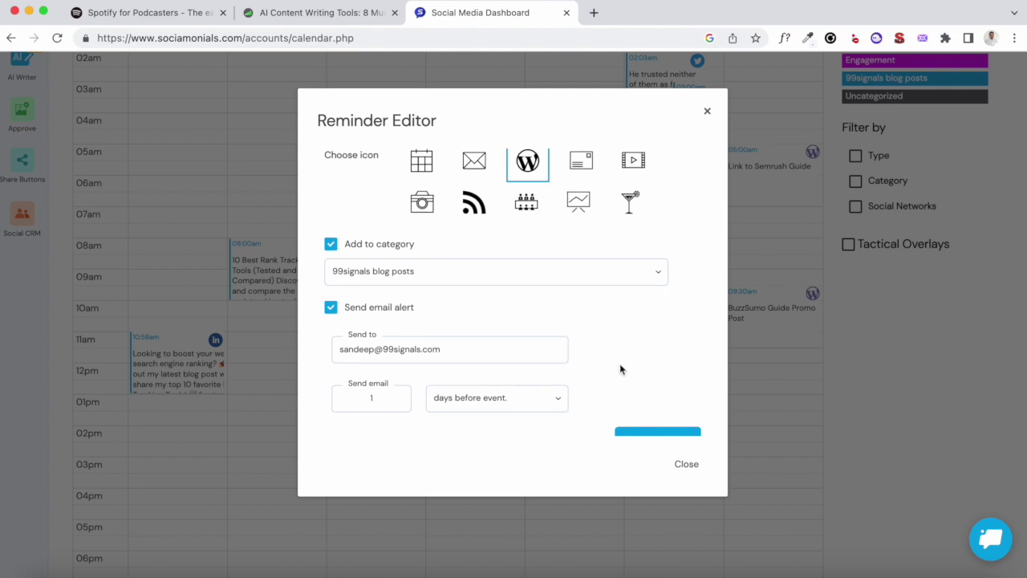
{"action": "left_click", "coordinate": [546, 404]}
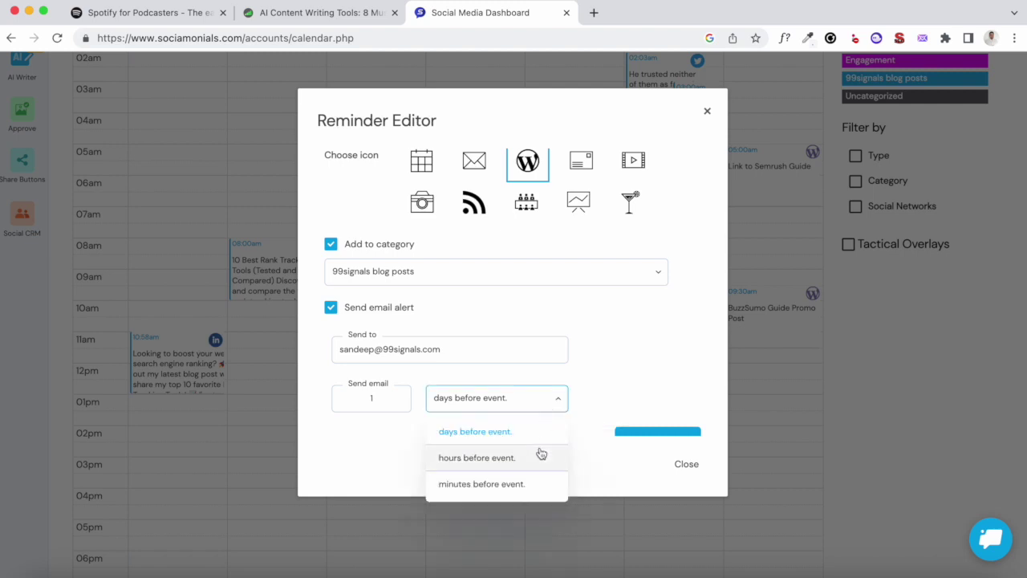
{"action": "scroll", "coordinate": [622, 390], "scroll_direction": "up", "scroll_amount": 3}
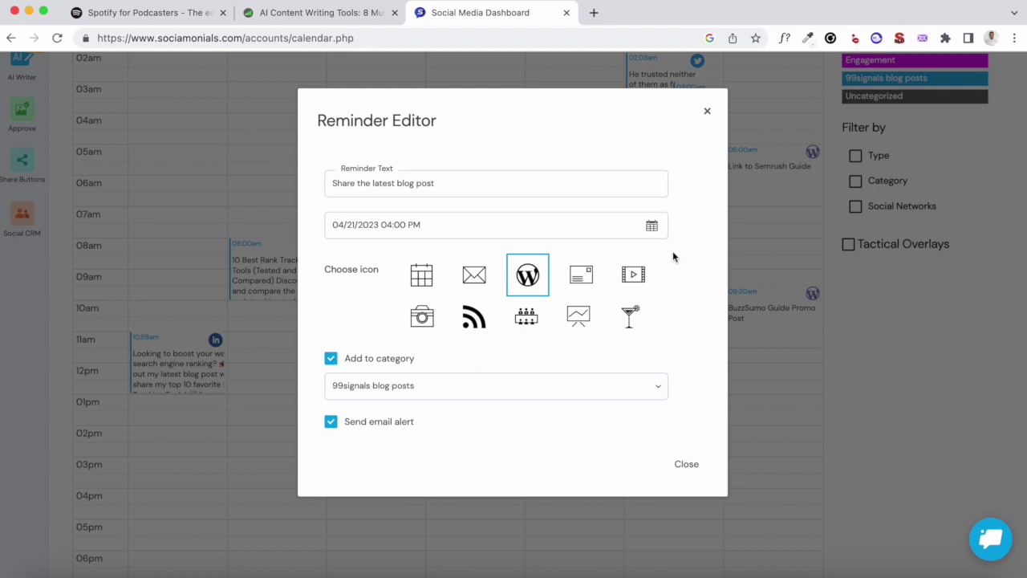
{"action": "scroll", "coordinate": [673, 257], "scroll_direction": "down", "scroll_amount": 4}
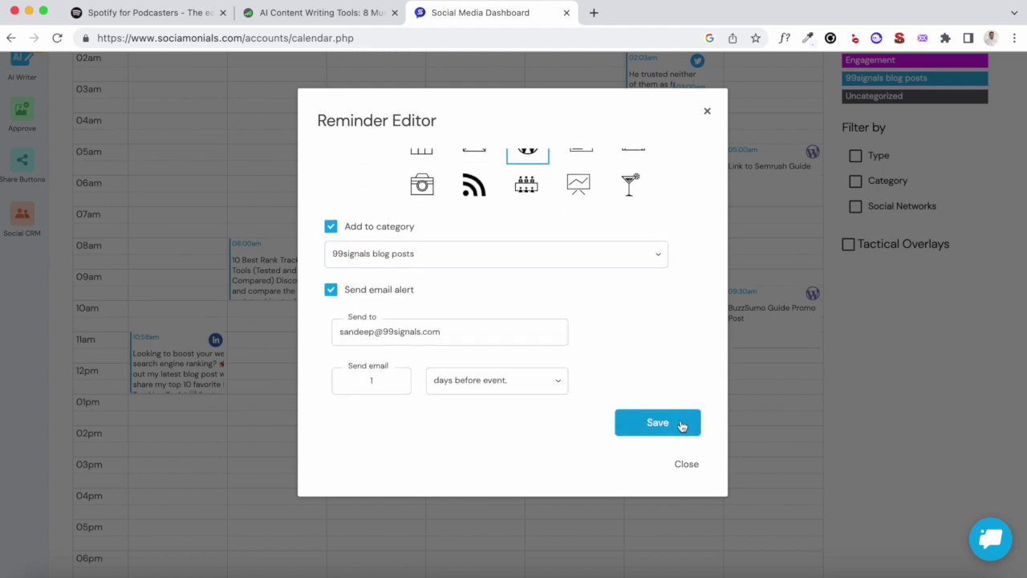
{"action": "left_click", "coordinate": [680, 427]}
{"action": "scroll", "coordinate": [683, 498], "scroll_direction": "down", "scroll_amount": 1}
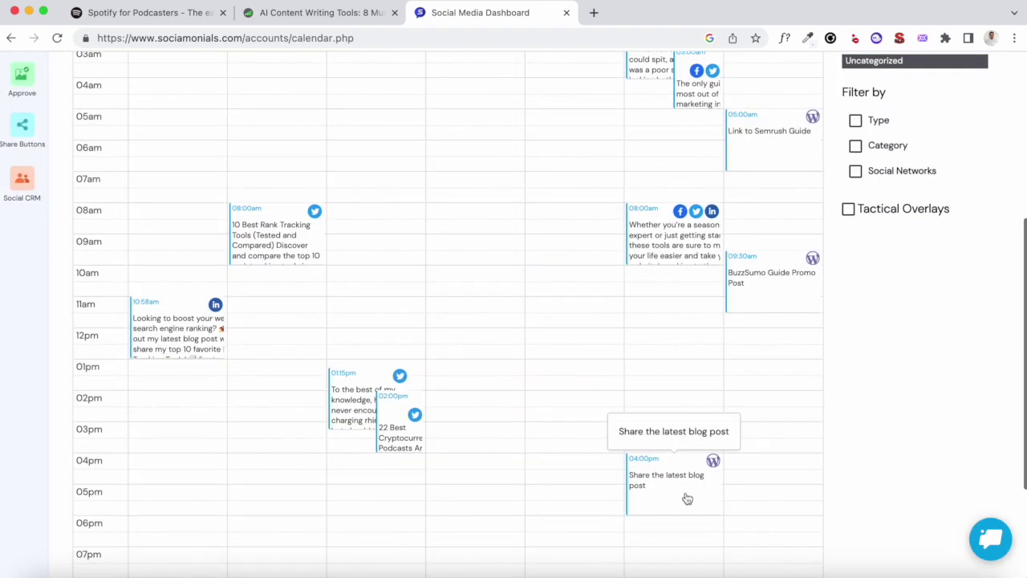
- Scroll through the Marketing Calendar and select the empty Saturday slot for a new reminder
{"action": "scroll", "coordinate": [693, 396], "scroll_direction": "up", "scroll_amount": 5}
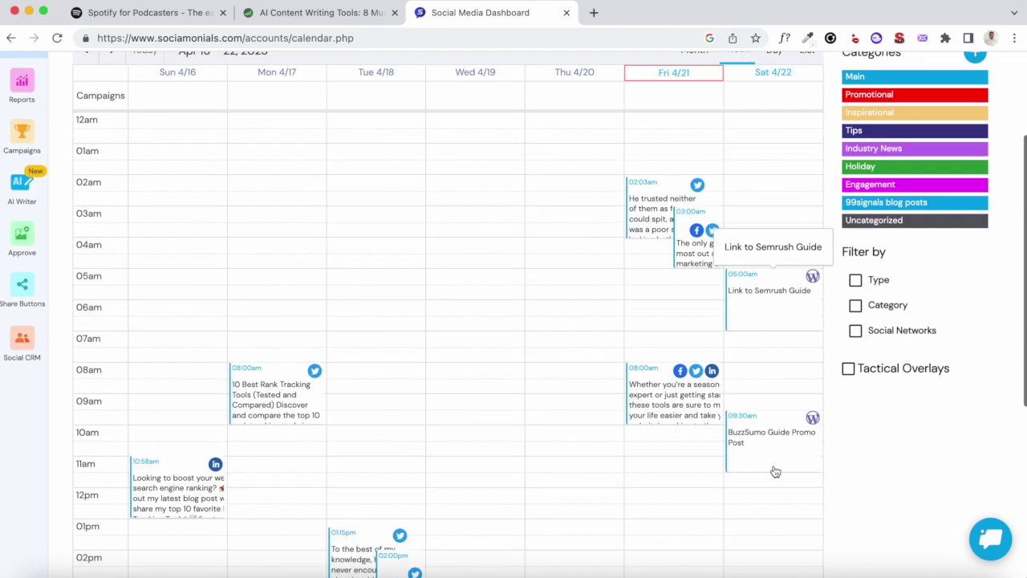
{"action": "scroll", "coordinate": [774, 471], "scroll_direction": "down", "scroll_amount": 2}
{"action": "scroll", "coordinate": [773, 471], "scroll_direction": "down", "scroll_amount": 2}
{"action": "scroll", "coordinate": [774, 471], "scroll_direction": "up", "scroll_amount": 5}
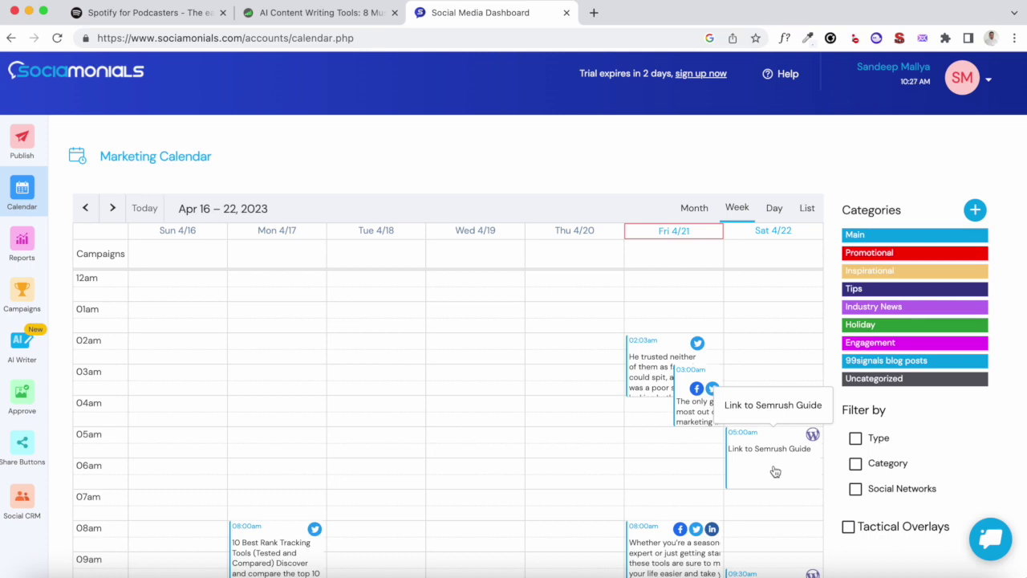
{"action": "left_click", "coordinate": [788, 410]}
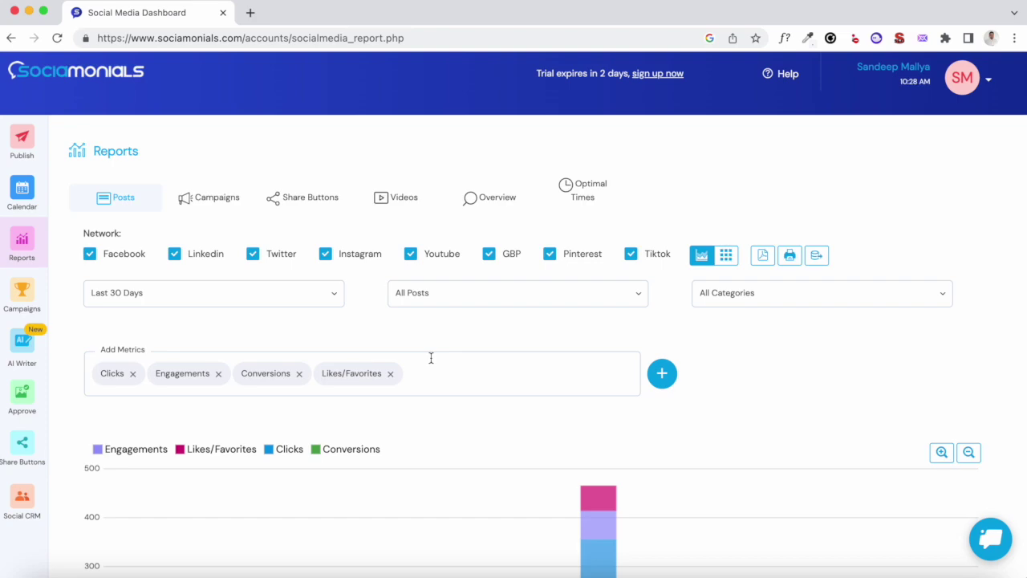
- Exclude Facebook and LinkedIn so the post report covers Twitter only
{"action": "scroll", "coordinate": [431, 358], "scroll_direction": "down", "scroll_amount": 5}
{"action": "scroll", "coordinate": [419, 334], "scroll_direction": "down", "scroll_amount": 4}
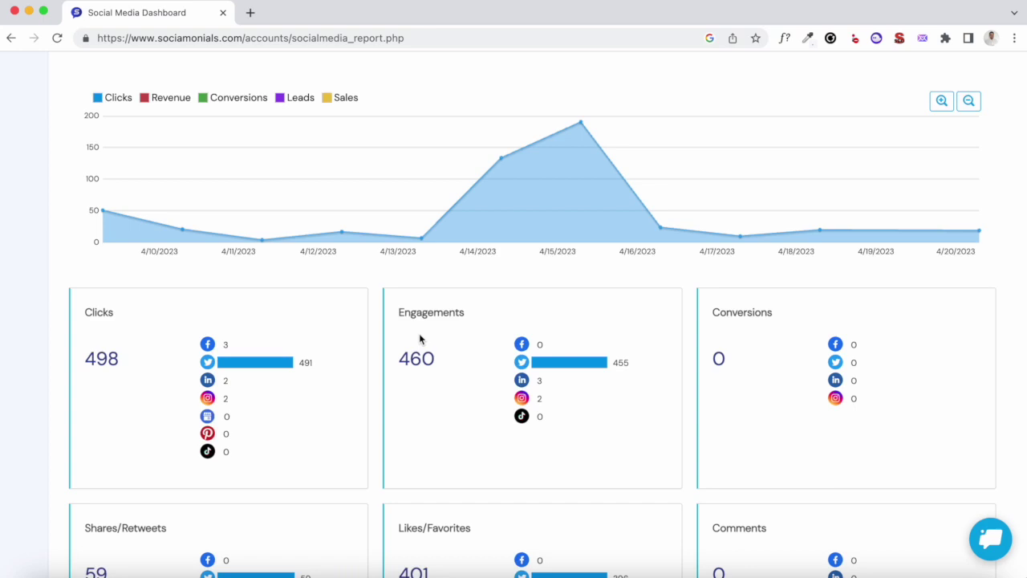
{"action": "scroll", "coordinate": [419, 333], "scroll_direction": "up", "scroll_amount": 4}
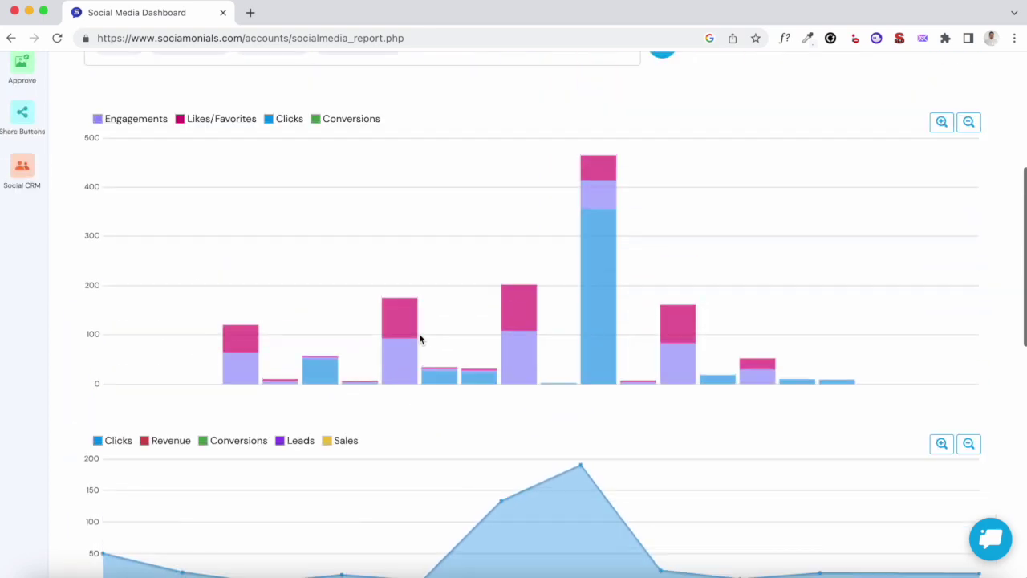
{"action": "scroll", "coordinate": [419, 334], "scroll_direction": "up", "scroll_amount": 4}
{"action": "left_click", "coordinate": [90, 254]}
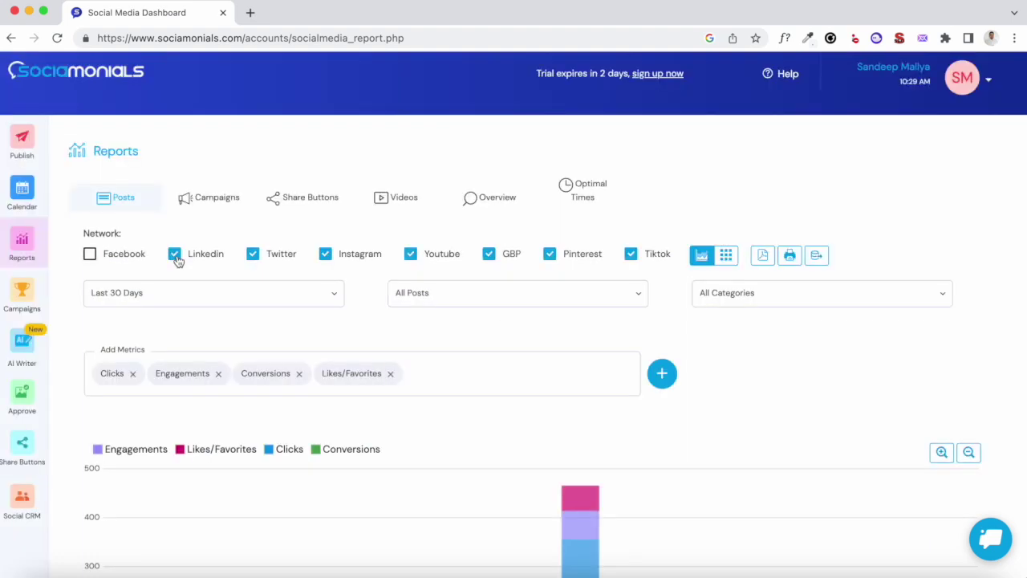
{"action": "left_click", "coordinate": [175, 254]}
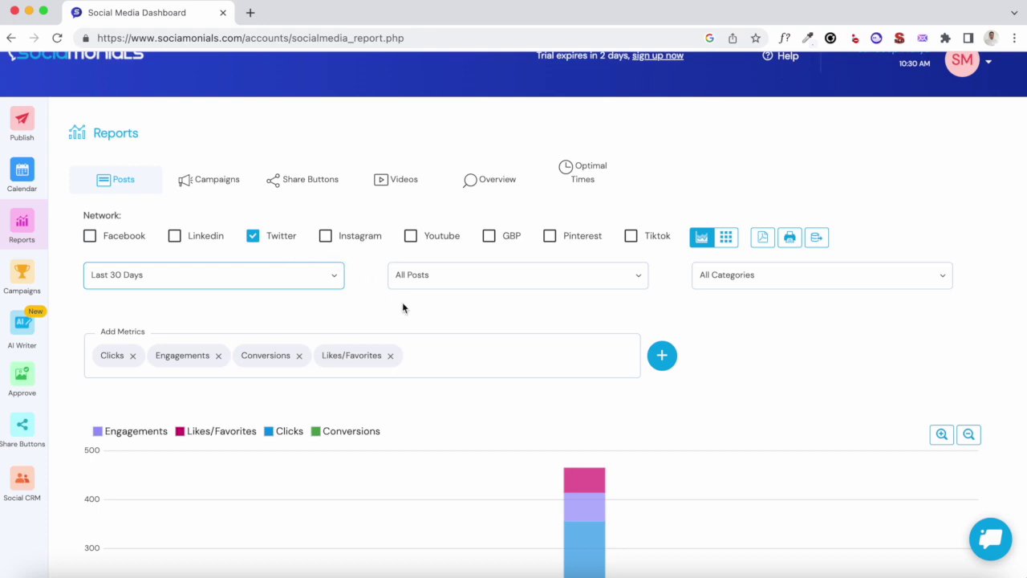
{"action": "scroll", "coordinate": [393, 297], "scroll_direction": "down", "scroll_amount": 1}
{"action": "scroll", "coordinate": [404, 309], "scroll_direction": "down", "scroll_amount": 5}
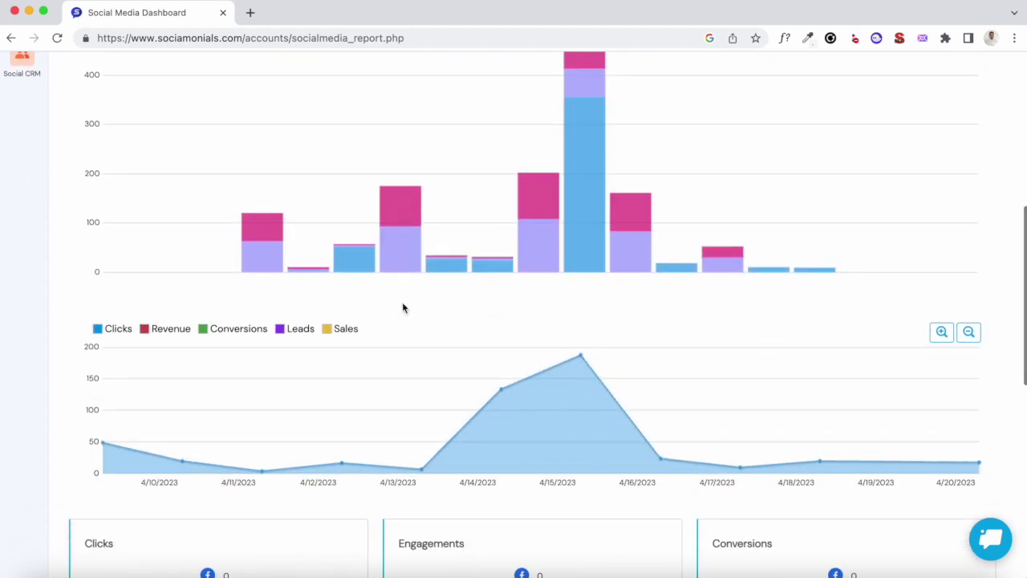
{"action": "scroll", "coordinate": [402, 302], "scroll_direction": "up", "scroll_amount": 7}
{"action": "left_click", "coordinate": [290, 300]}
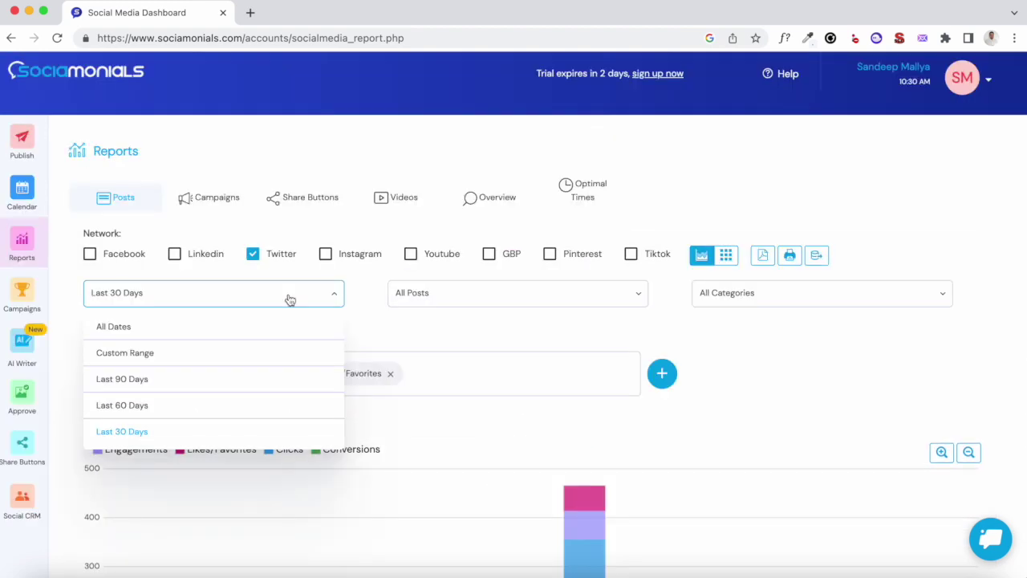
- Review the date range, post and category filters without changing them, then go to Campaigns
{"action": "left_click", "coordinate": [337, 301]}
{"action": "left_click", "coordinate": [337, 301]}
{"action": "left_click", "coordinate": [337, 300]}
{"action": "left_click", "coordinate": [455, 289]}
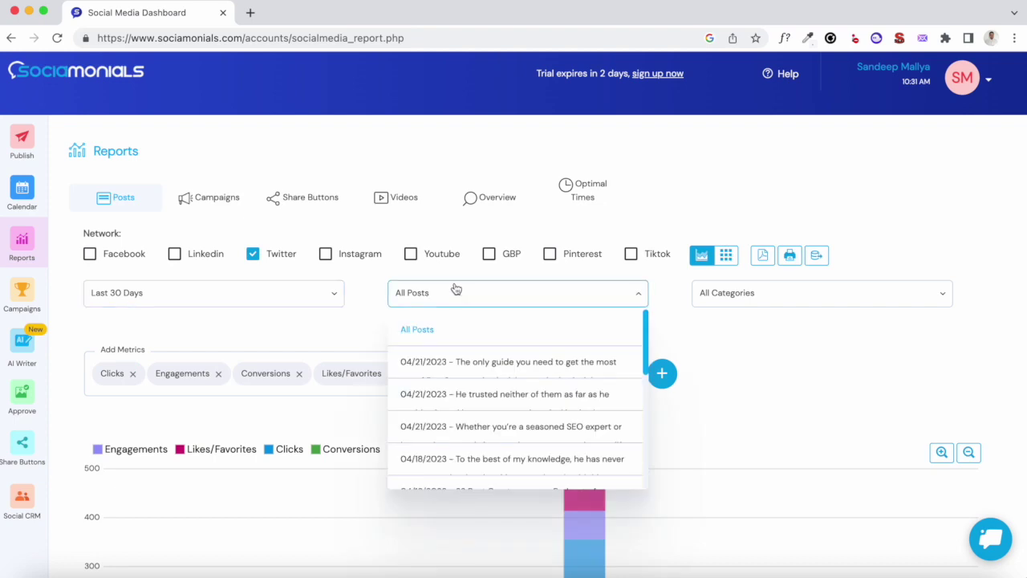
{"action": "left_click", "coordinate": [455, 288]}
{"action": "left_click", "coordinate": [769, 291]}
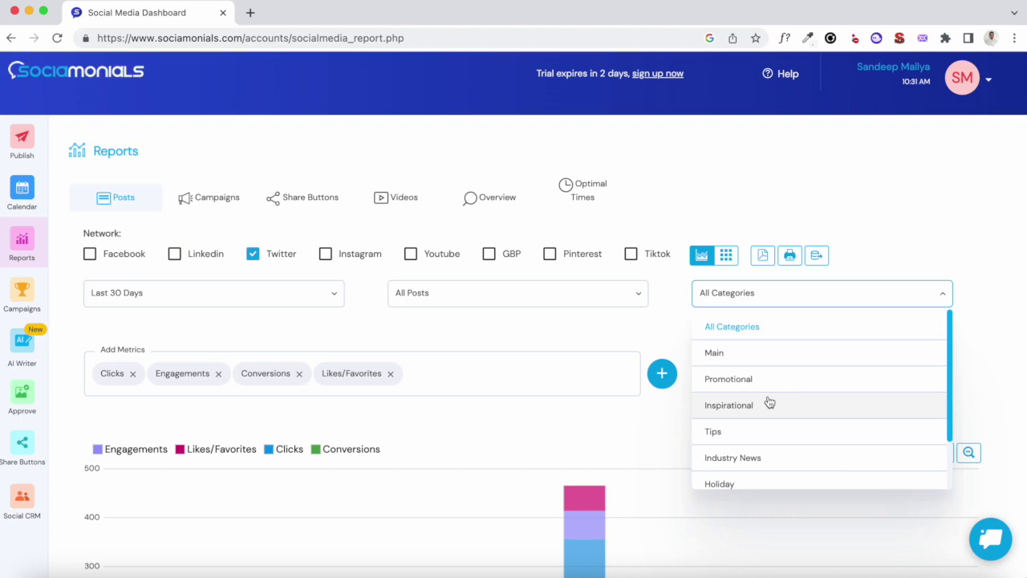
{"action": "left_click", "coordinate": [670, 327]}
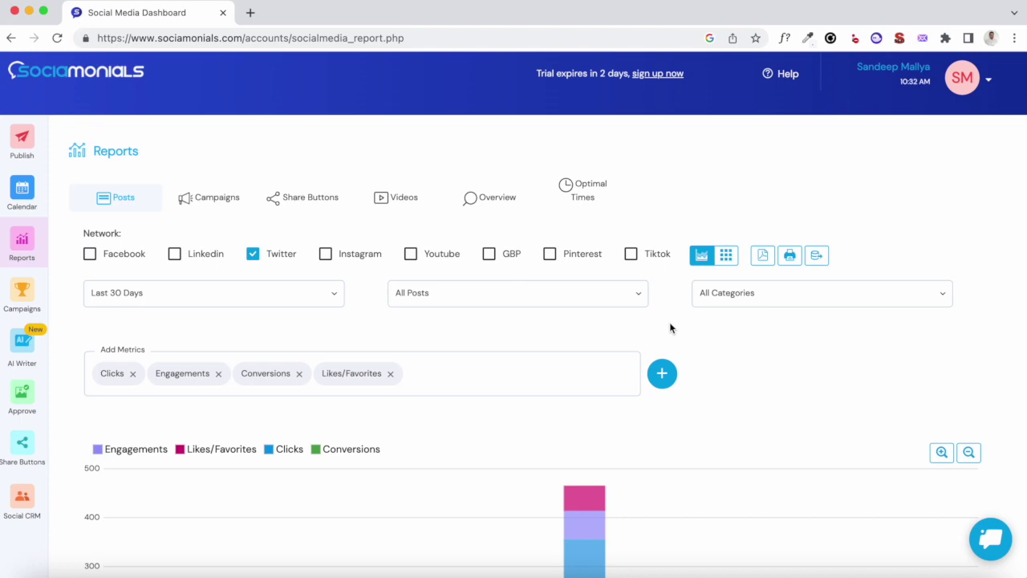
{"action": "left_click", "coordinate": [22, 297]}
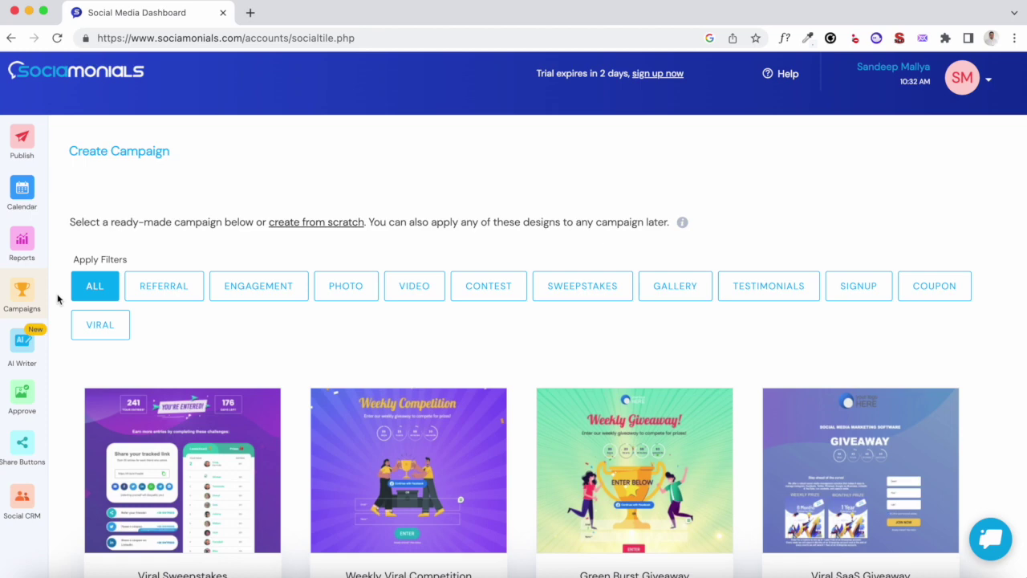
{"action": "scroll", "coordinate": [57, 299], "scroll_direction": "down", "scroll_amount": 1}
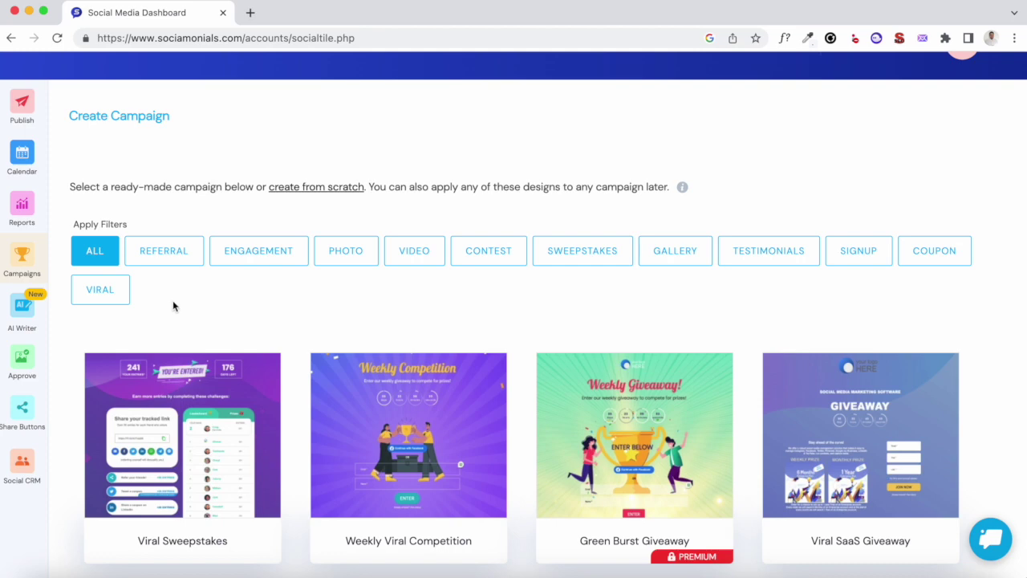
{"action": "scroll", "coordinate": [321, 342], "scroll_direction": "up", "scroll_amount": 1}
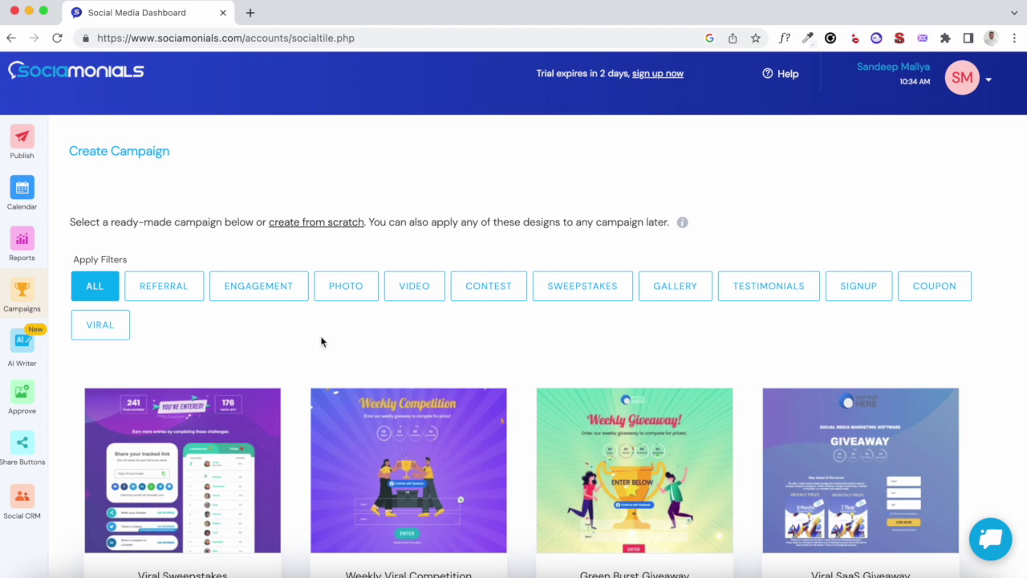
- Filter campaign templates to REFERRAL, browse them, then go to AI Writer
{"action": "left_click", "coordinate": [184, 297]}
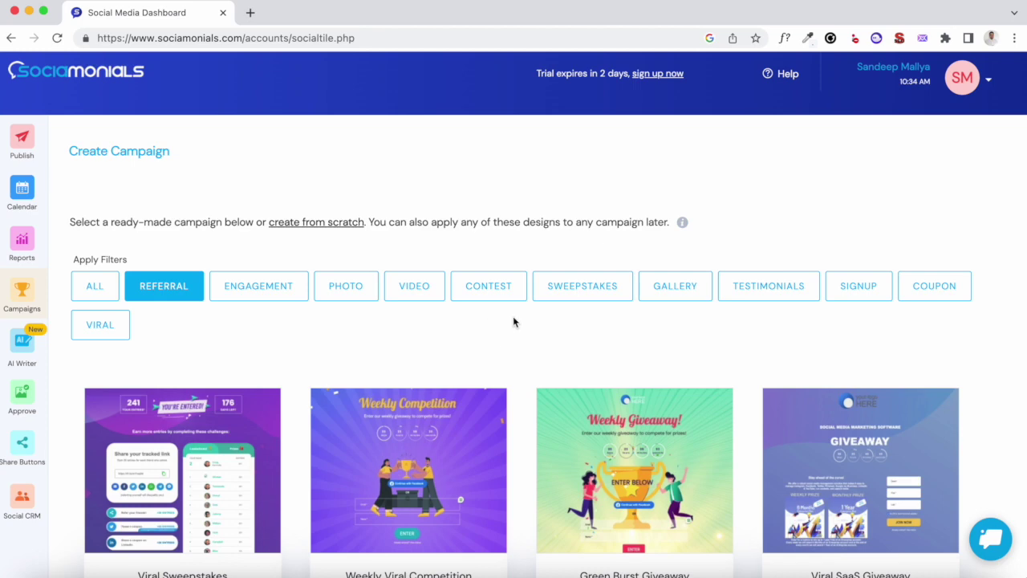
{"action": "scroll", "coordinate": [265, 345], "scroll_direction": "down", "scroll_amount": 4}
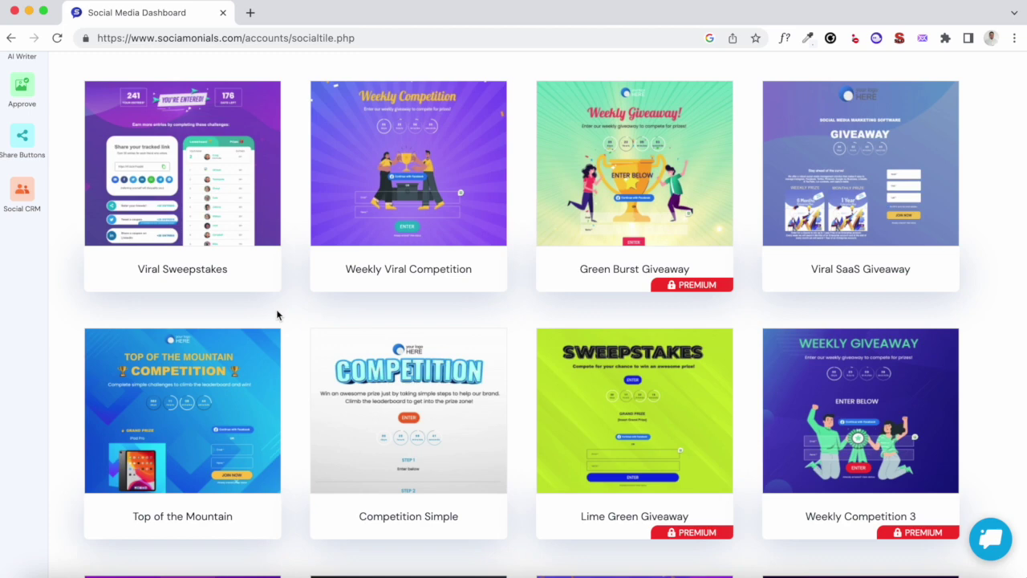
{"action": "scroll", "coordinate": [277, 315], "scroll_direction": "up", "scroll_amount": 4}
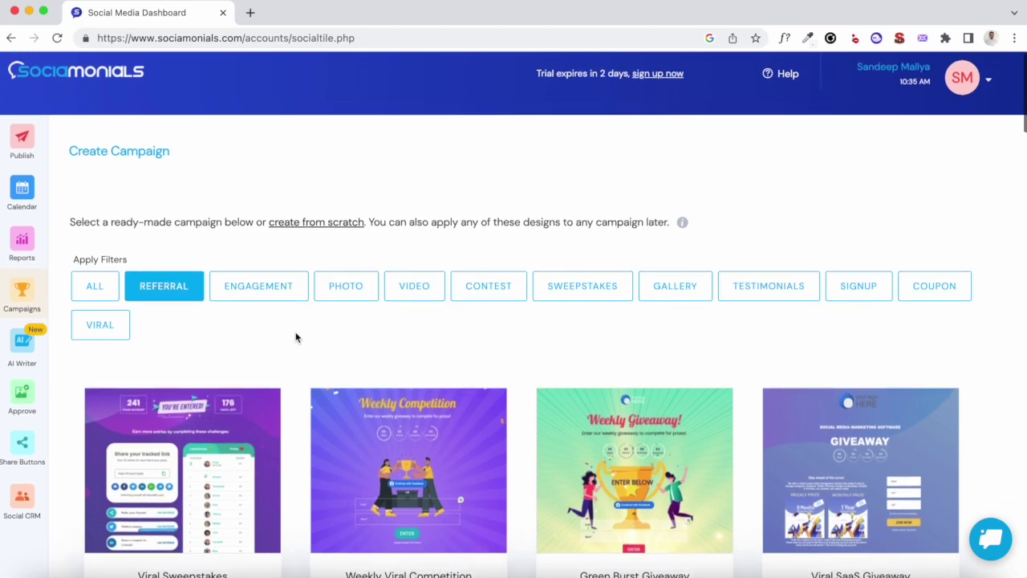
{"action": "scroll", "coordinate": [295, 338], "scroll_direction": "down", "scroll_amount": 1}
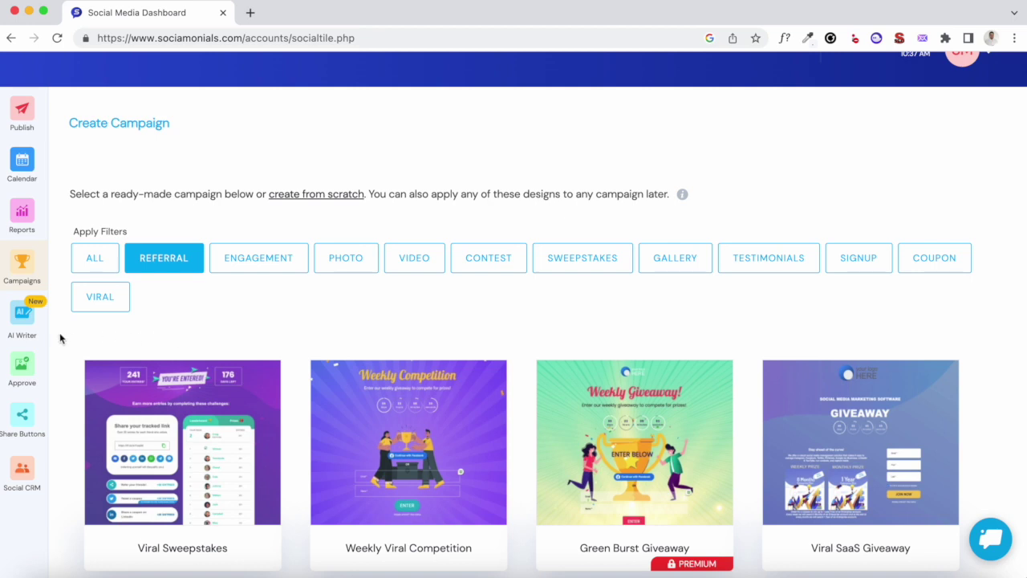
{"action": "left_click", "coordinate": [24, 334]}
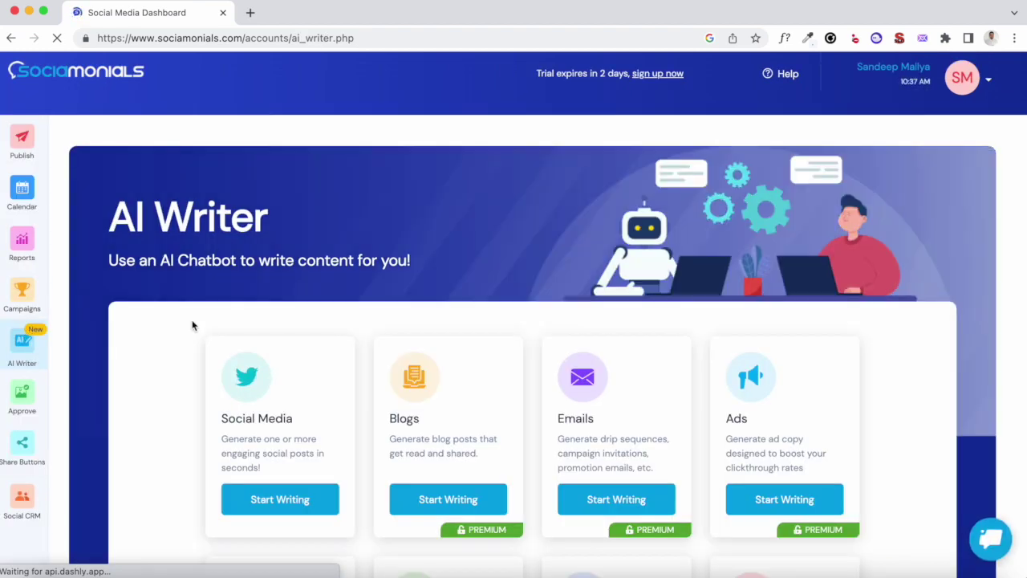
- Browse the AI Writer content types and start writing on the Social Media card
{"action": "scroll", "coordinate": [193, 325], "scroll_direction": "down", "scroll_amount": 1}
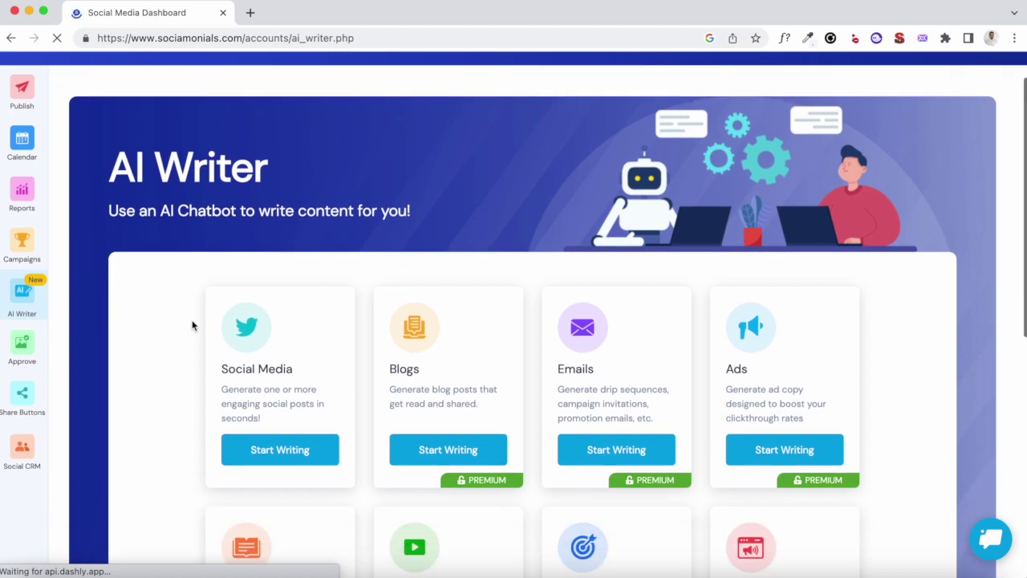
{"action": "scroll", "coordinate": [193, 326], "scroll_direction": "down", "scroll_amount": 3}
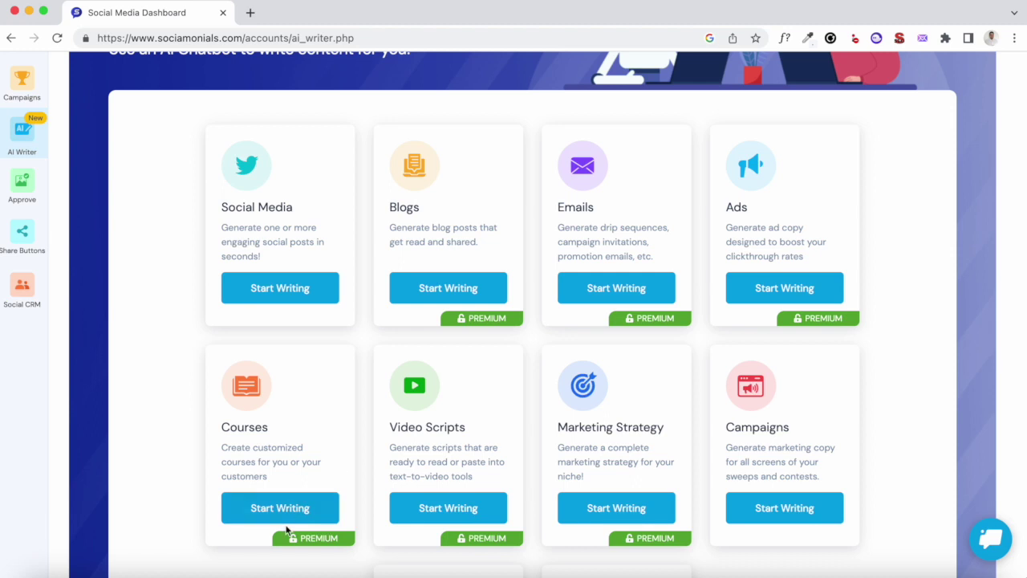
{"action": "scroll", "coordinate": [396, 465], "scroll_direction": "down", "scroll_amount": 2}
{"action": "scroll", "coordinate": [396, 466], "scroll_direction": "down", "scroll_amount": 2}
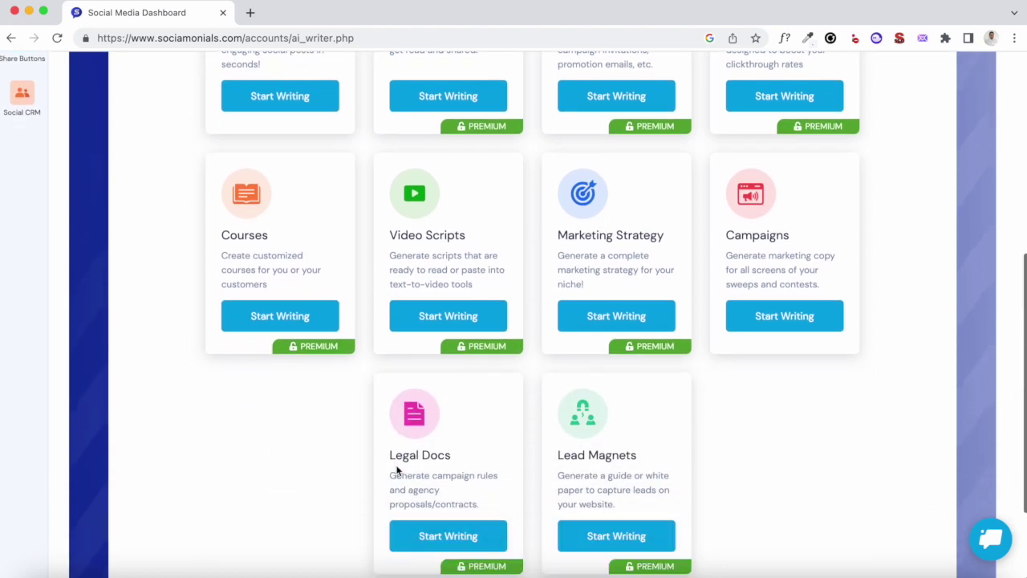
{"action": "scroll", "coordinate": [397, 469], "scroll_direction": "up", "scroll_amount": 5}
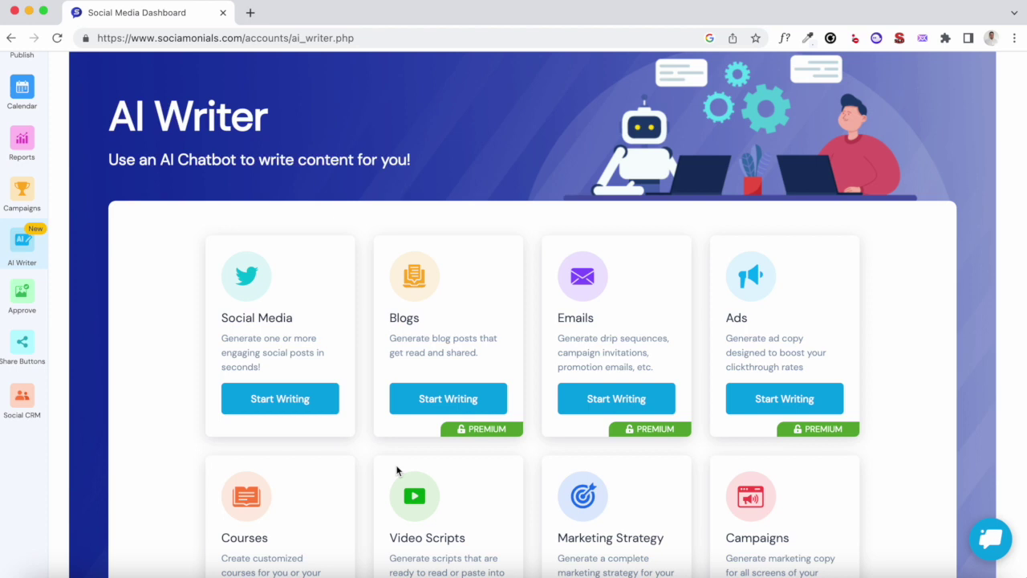
{"action": "scroll", "coordinate": [397, 470], "scroll_direction": "up", "scroll_amount": 1}
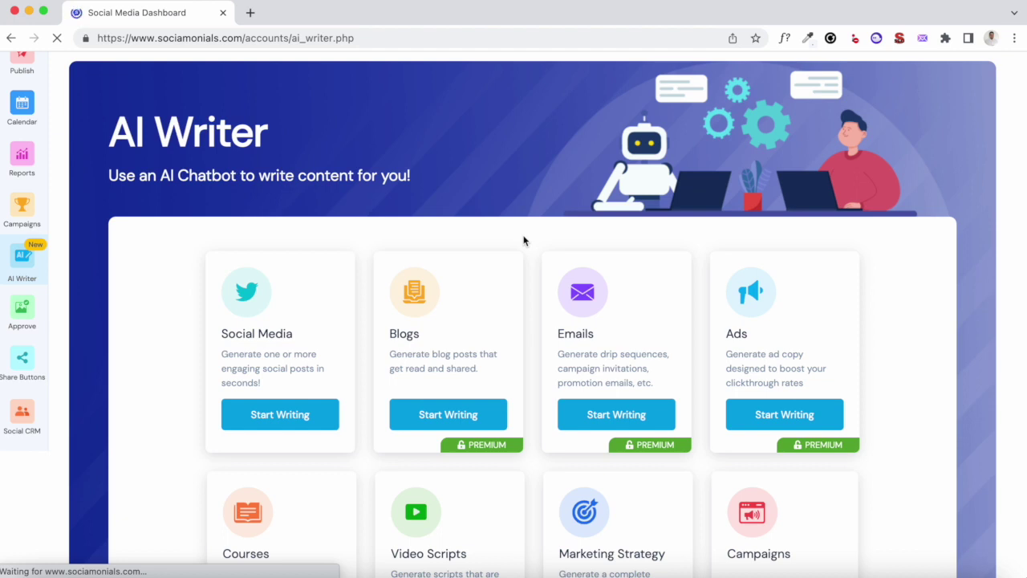
{"action": "left_click", "coordinate": [329, 415]}
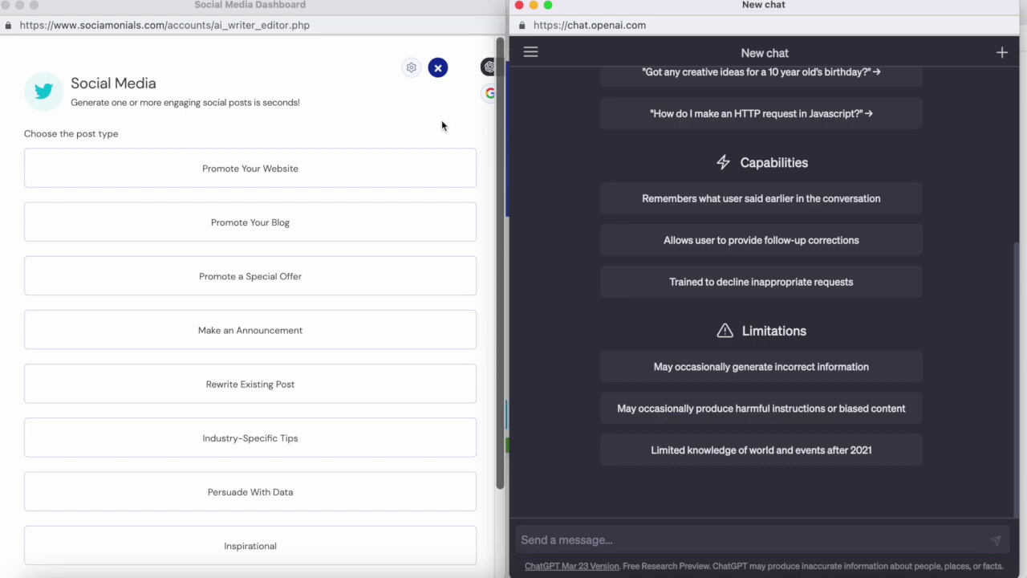
- Pick Inspirational as the post type and place the cursor in the additional instructions box
{"action": "scroll", "coordinate": [425, 415], "scroll_direction": "down", "scroll_amount": 3}
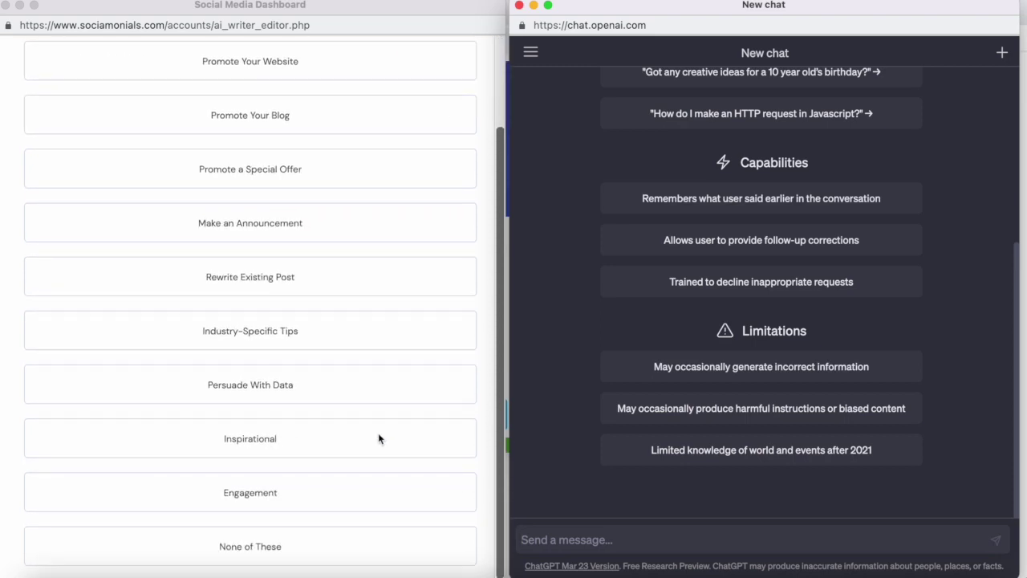
{"action": "left_click", "coordinate": [283, 441]}
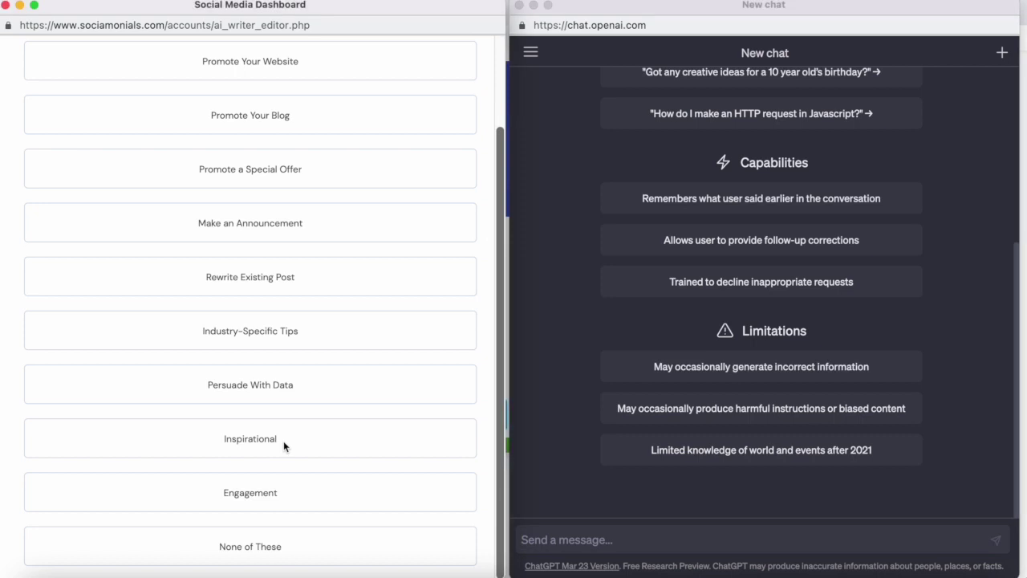
{"action": "left_click", "coordinate": [283, 442]}
{"action": "left_click", "coordinate": [240, 228]}
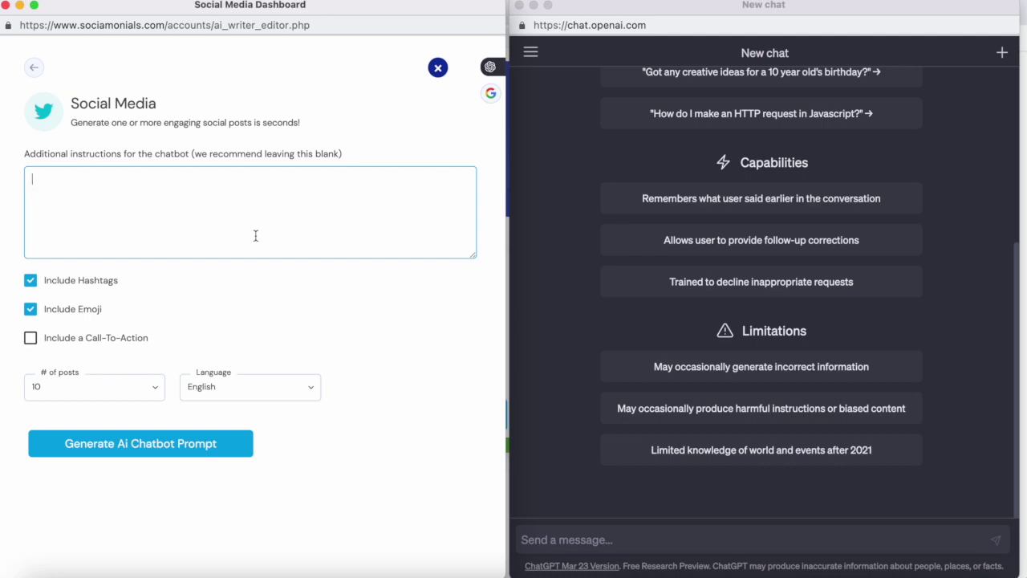
- Exclude hashtags and emoji, set the number of posts to 5, and generate the chatbot prompt
{"action": "left_click", "coordinate": [30, 281]}
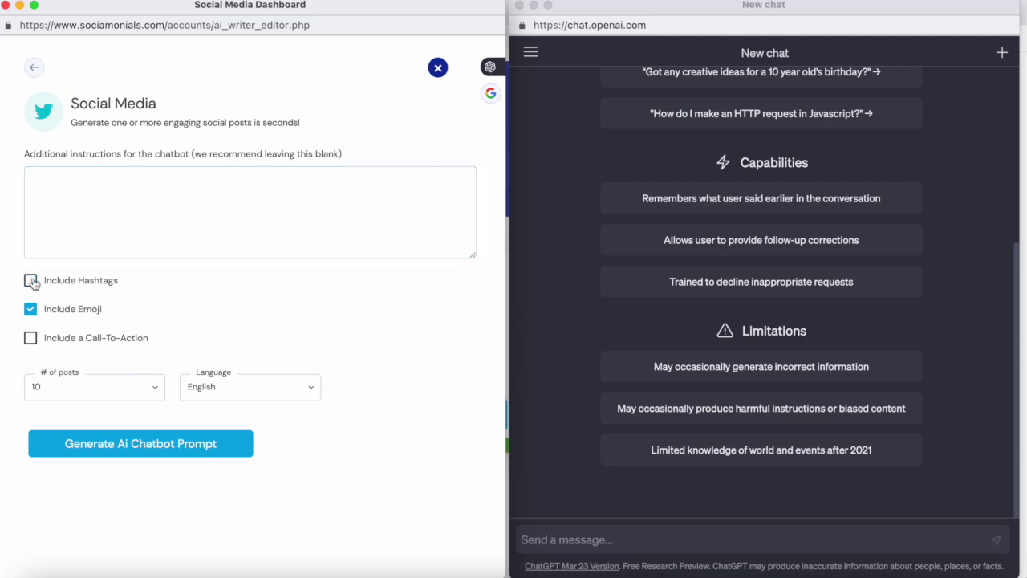
{"action": "left_click", "coordinate": [30, 312]}
{"action": "left_click", "coordinate": [129, 385]}
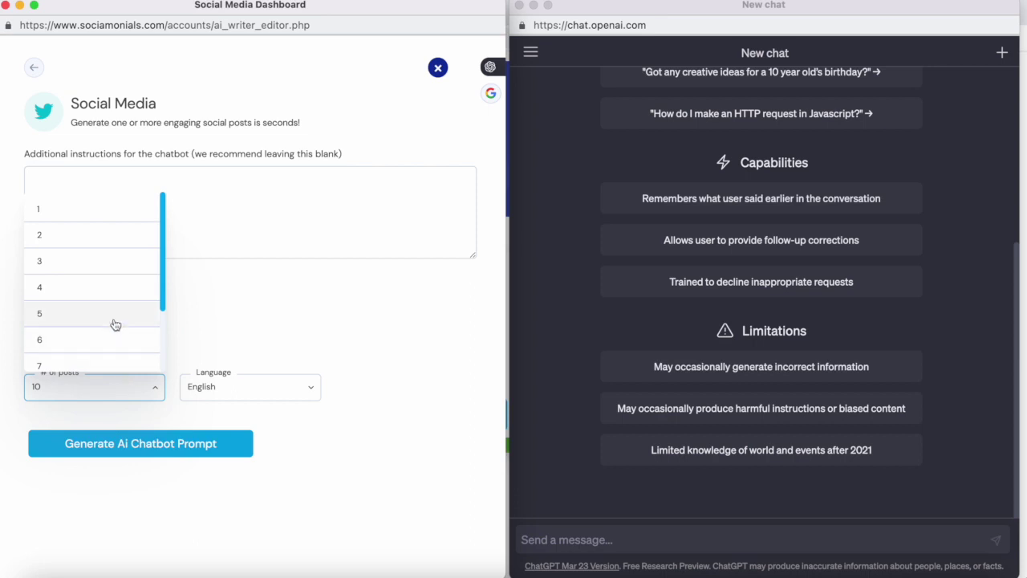
{"action": "scroll", "coordinate": [121, 305], "scroll_direction": "down", "scroll_amount": 1}
{"action": "left_click", "coordinate": [94, 273]}
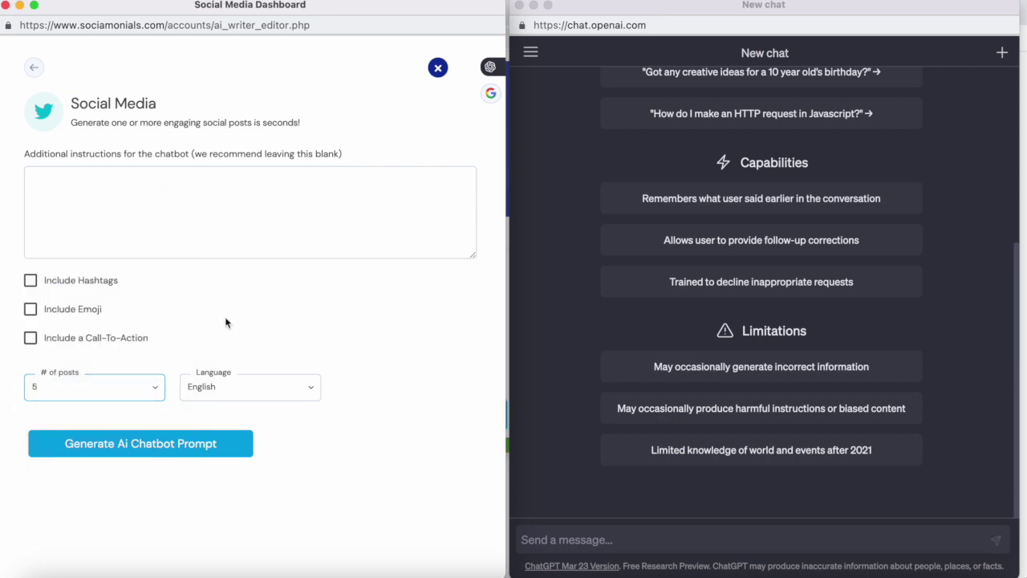
{"action": "left_click", "coordinate": [240, 456]}
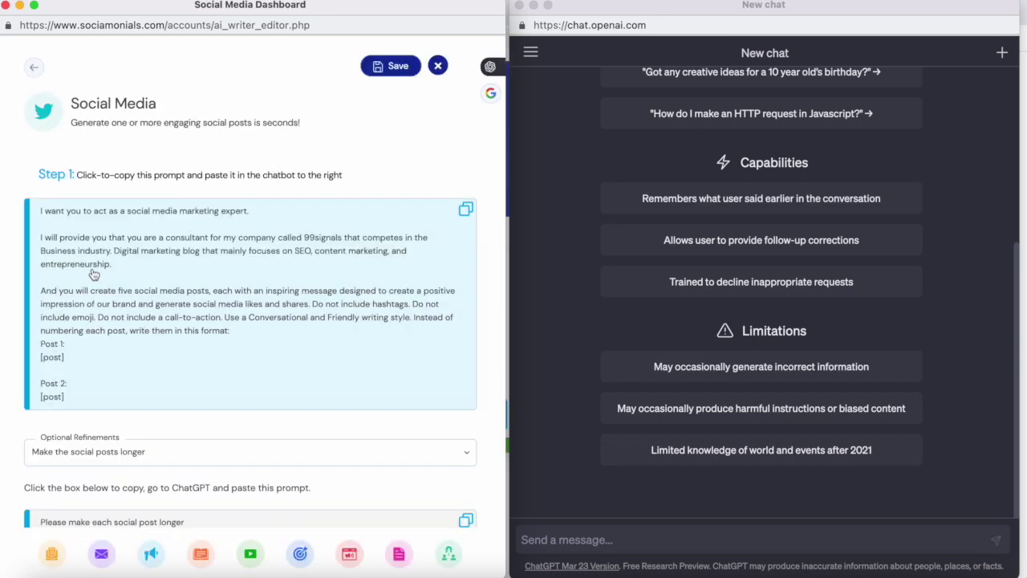
- Keep 'Make the social posts longer' as the refinement and copy the generated prompt
{"action": "scroll", "coordinate": [93, 275], "scroll_direction": "down", "scroll_amount": 2}
{"action": "scroll", "coordinate": [93, 275], "scroll_direction": "up", "scroll_amount": 2}
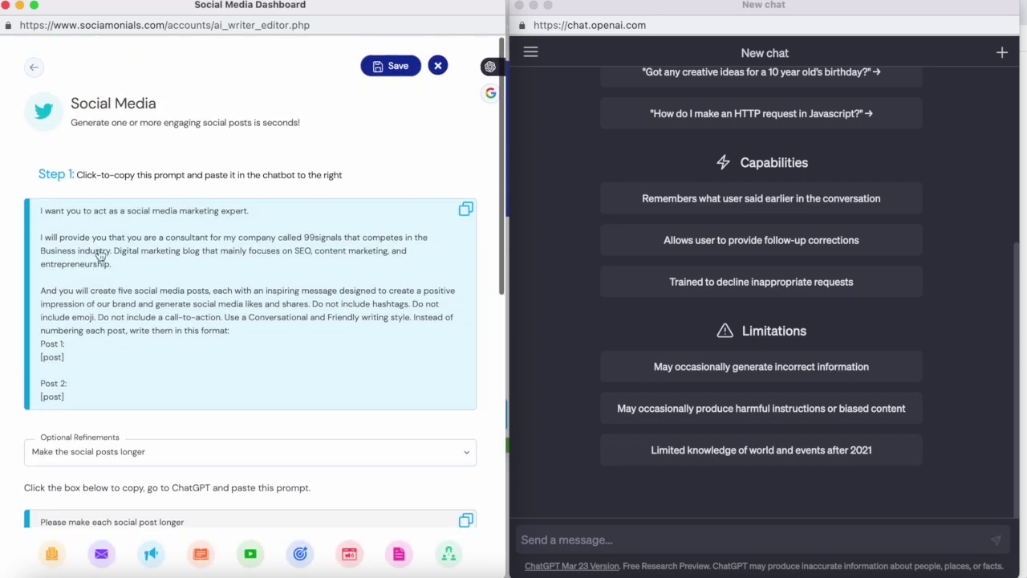
{"action": "scroll", "coordinate": [120, 269], "scroll_direction": "down", "scroll_amount": 1}
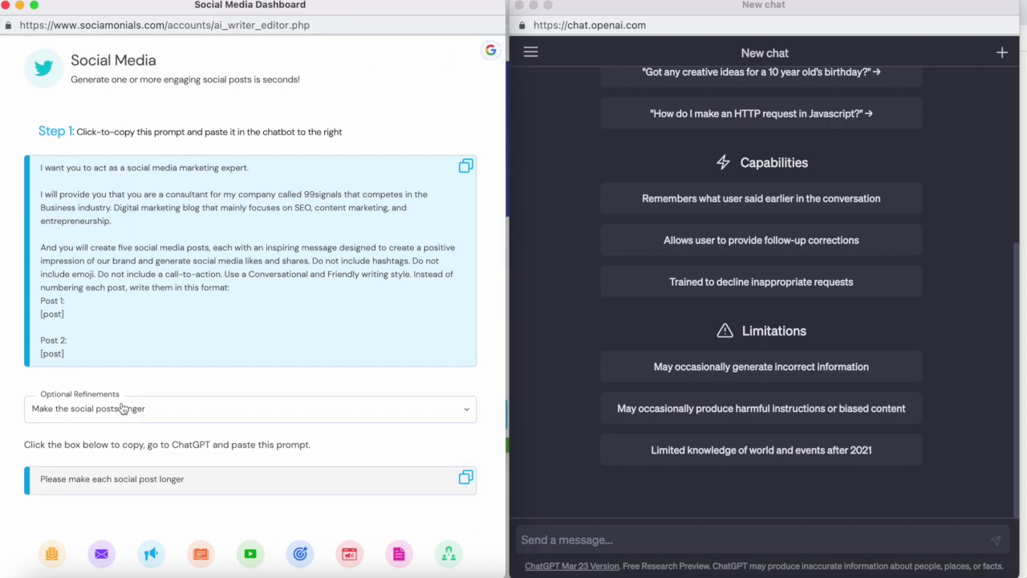
{"action": "left_click", "coordinate": [122, 409]}
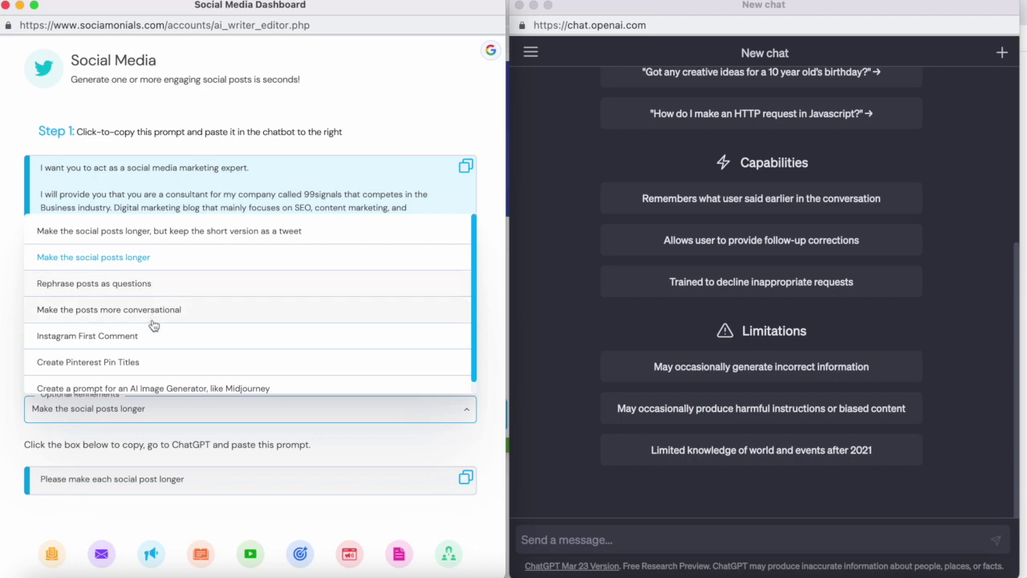
{"action": "scroll", "coordinate": [153, 338], "scroll_direction": "down", "scroll_amount": 1}
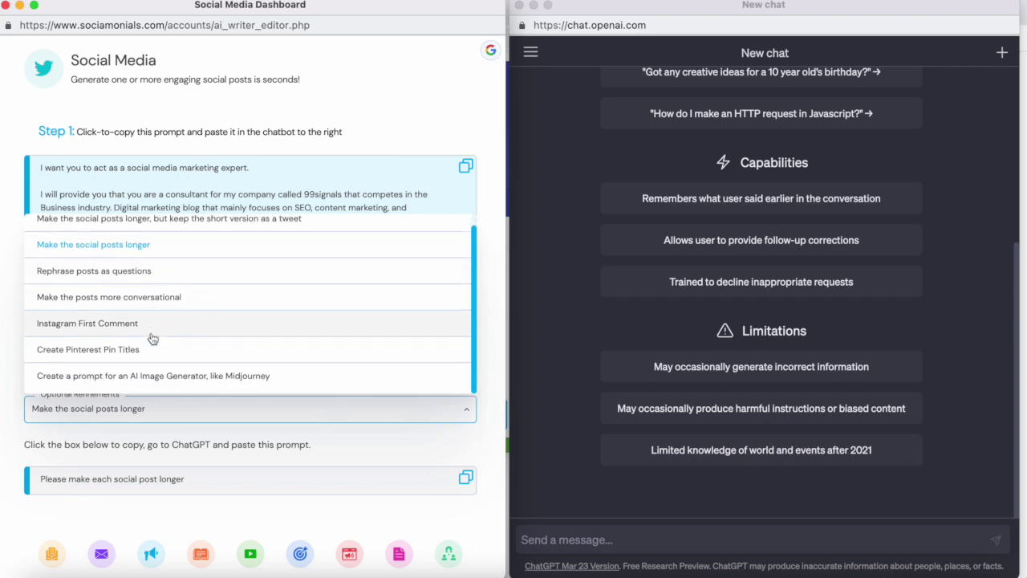
{"action": "scroll", "coordinate": [153, 339], "scroll_direction": "up", "scroll_amount": 1}
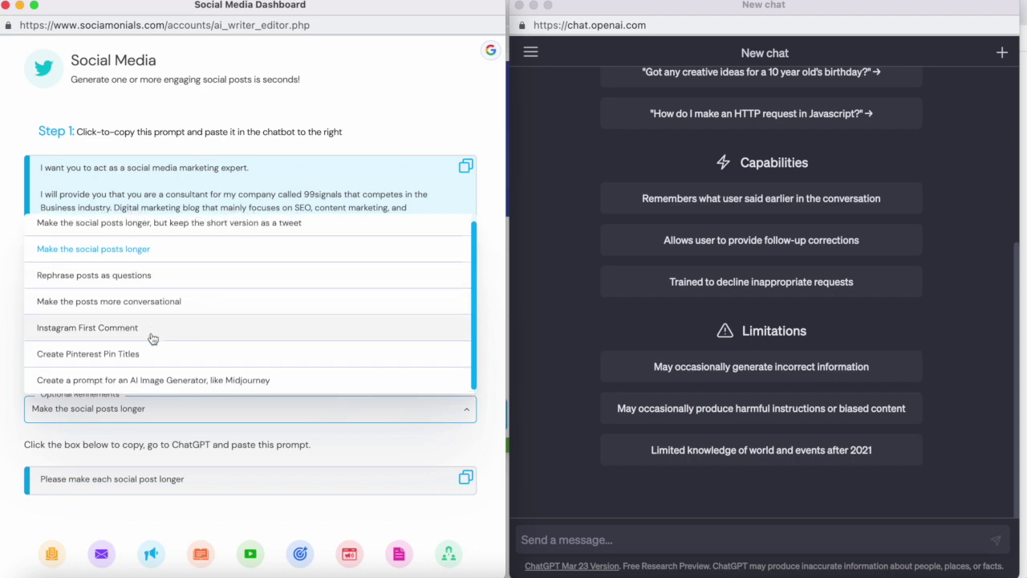
{"action": "left_click", "coordinate": [151, 259]}
{"action": "scroll", "coordinate": [299, 366], "scroll_direction": "down", "scroll_amount": 2}
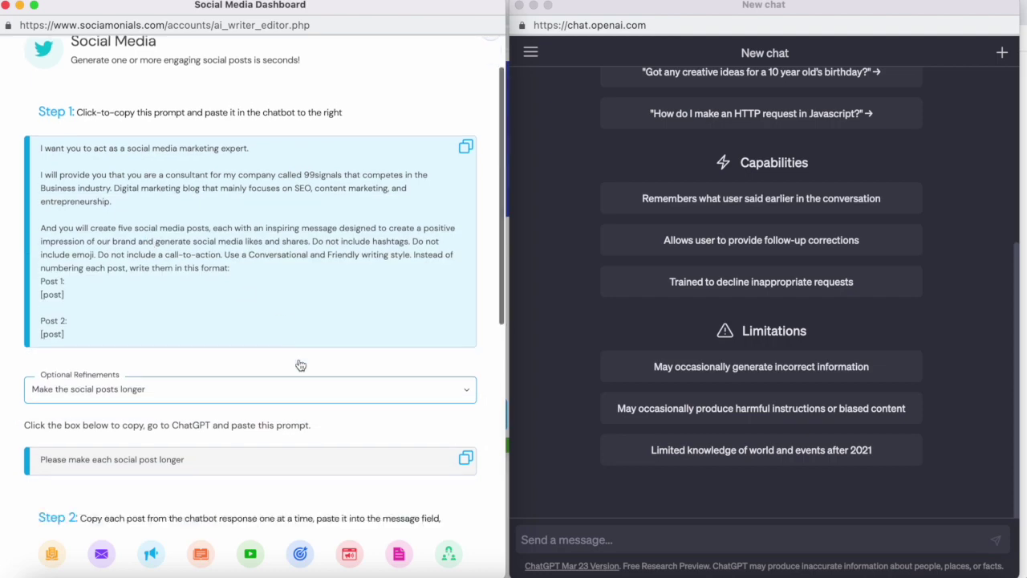
{"action": "scroll", "coordinate": [298, 365], "scroll_direction": "up", "scroll_amount": 3}
{"action": "left_click", "coordinate": [464, 210]}
{"action": "left_click", "coordinate": [588, 538]}
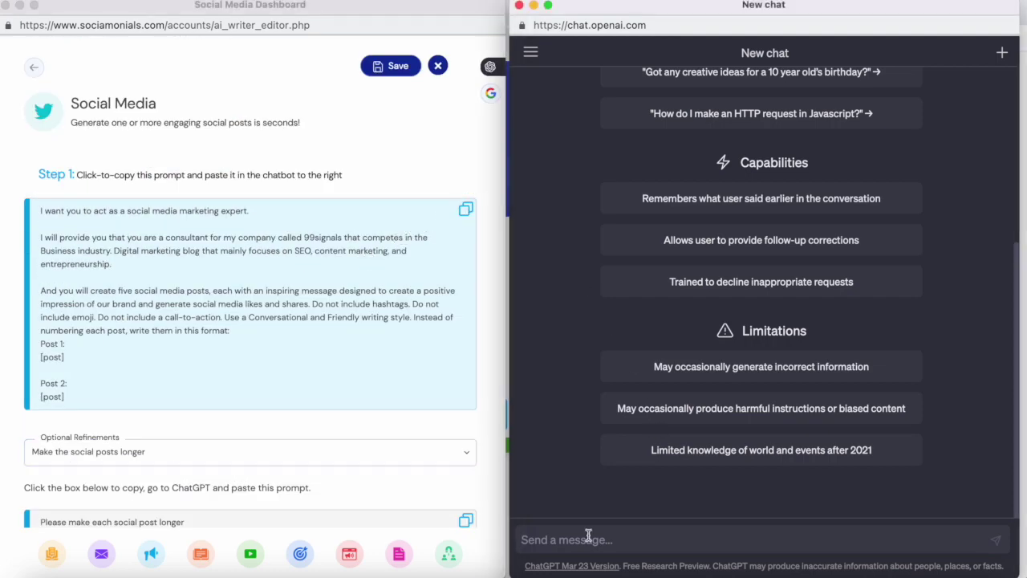
- Send the pasted Sociamonials prompt to ChatGPT for five posts, then return to Sociamonials' post-type list
{"action": "key", "text": "cmd+v"}
{"action": "key", "text": "Return"}
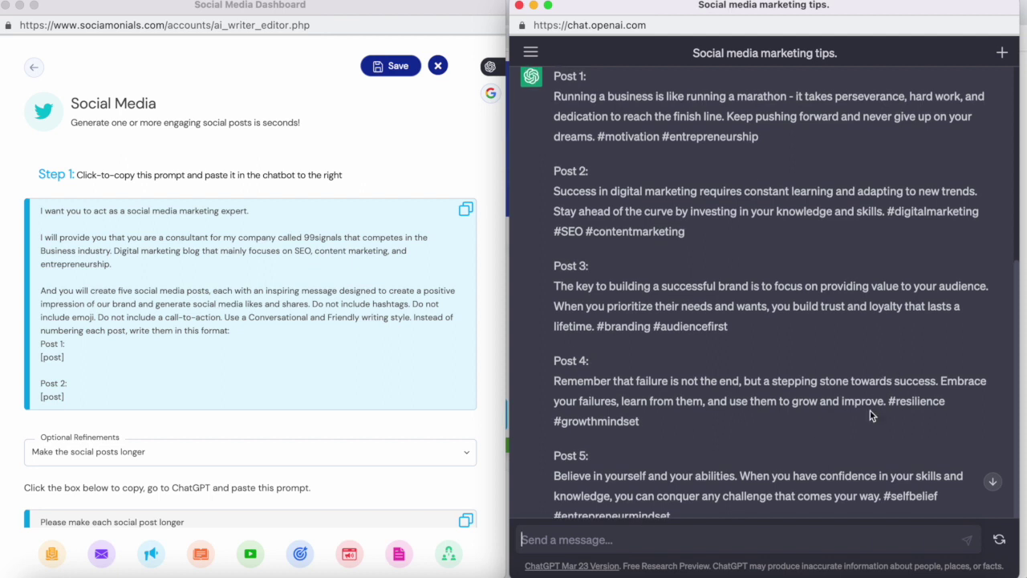
{"action": "scroll", "coordinate": [871, 415], "scroll_direction": "down", "scroll_amount": 2}
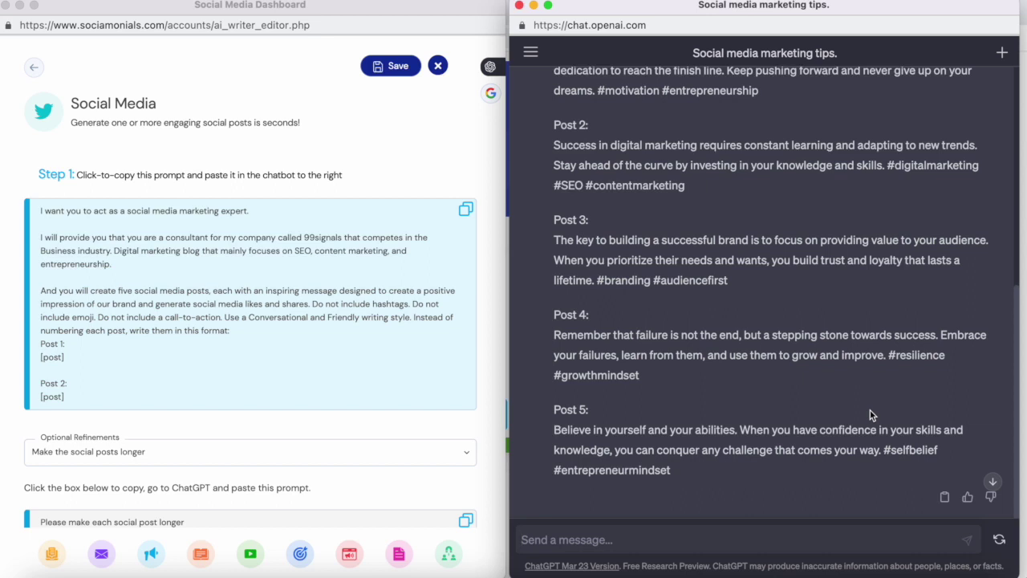
{"action": "left_click", "coordinate": [324, 144]}
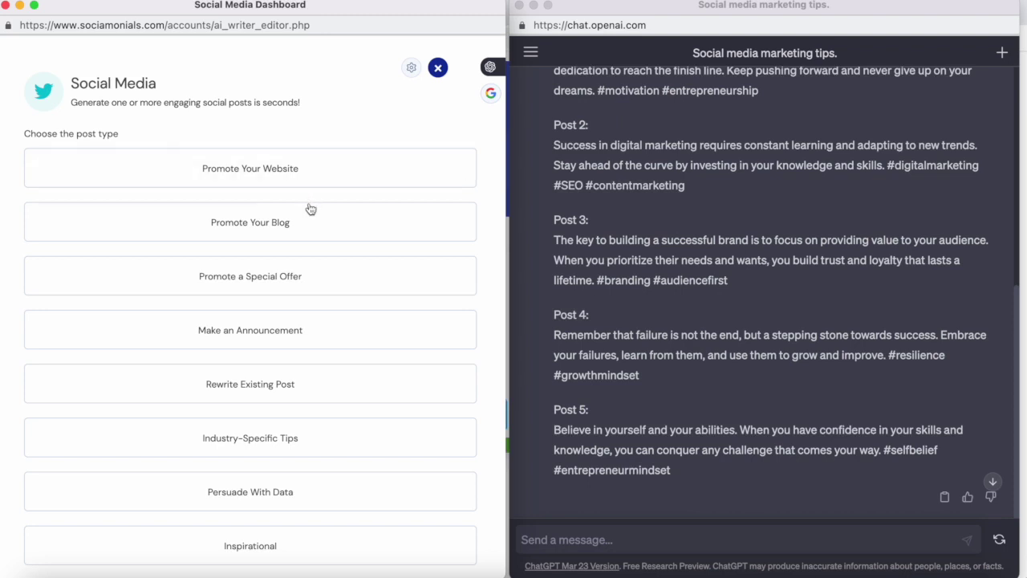
- Scroll through the post types, from Promote Your Website to Inspirational and Engagement
{"action": "scroll", "coordinate": [310, 209], "scroll_direction": "down", "scroll_amount": 1}
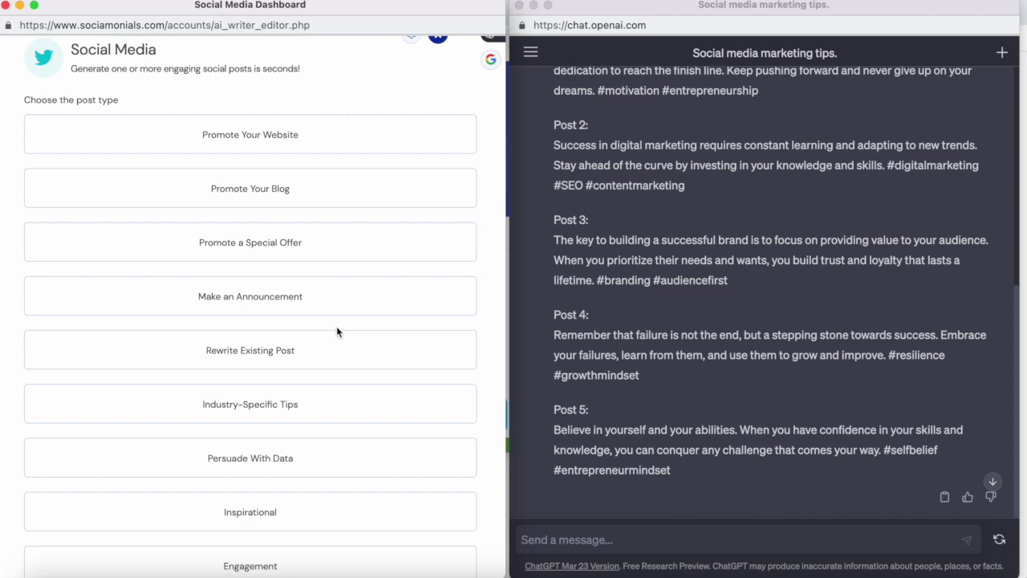
{"action": "scroll", "coordinate": [337, 326], "scroll_direction": "up", "scroll_amount": 1}
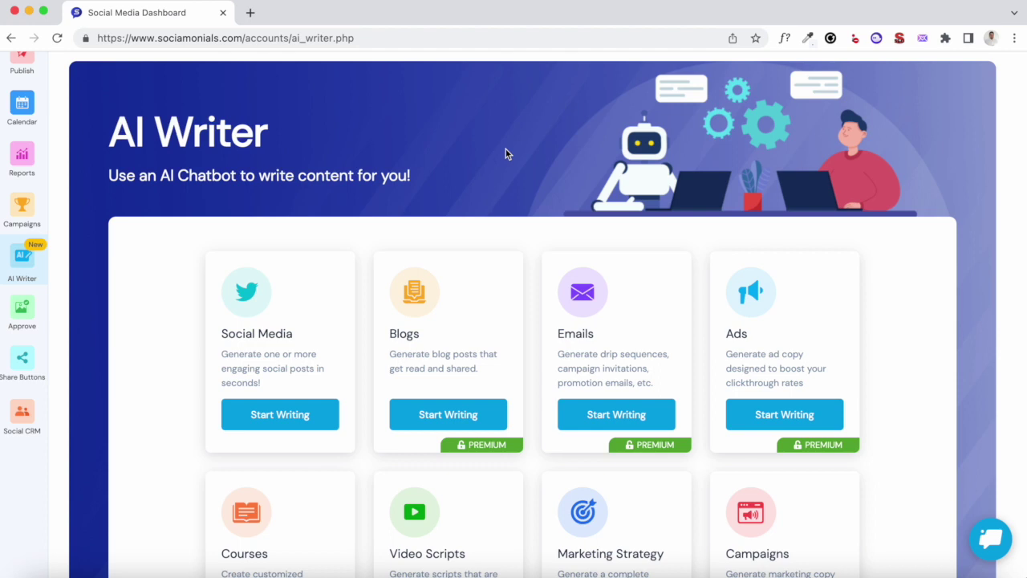
- Scroll the AI Writer overview of Social Media, Blogs, Emails and Ads tools
{"action": "scroll", "coordinate": [506, 151], "scroll_direction": "down", "scroll_amount": 1}
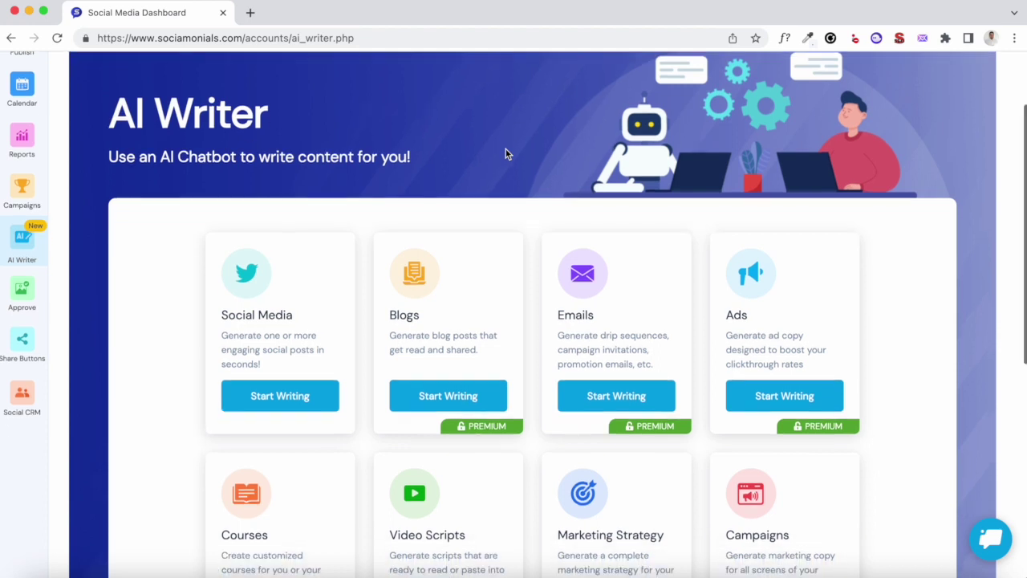